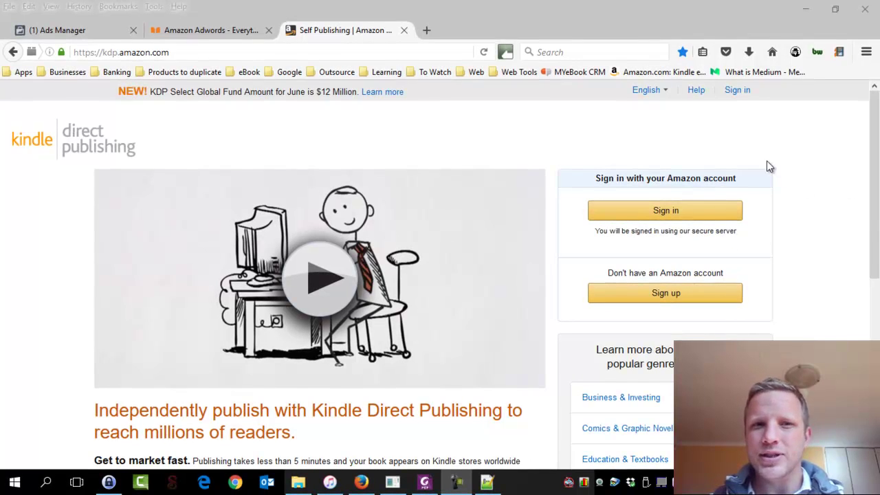
Open the MYeBook article on Amazon Adwords and read its introduction and The Deal Breakers section.
{"action": "left_click", "coordinate": [219, 28]}
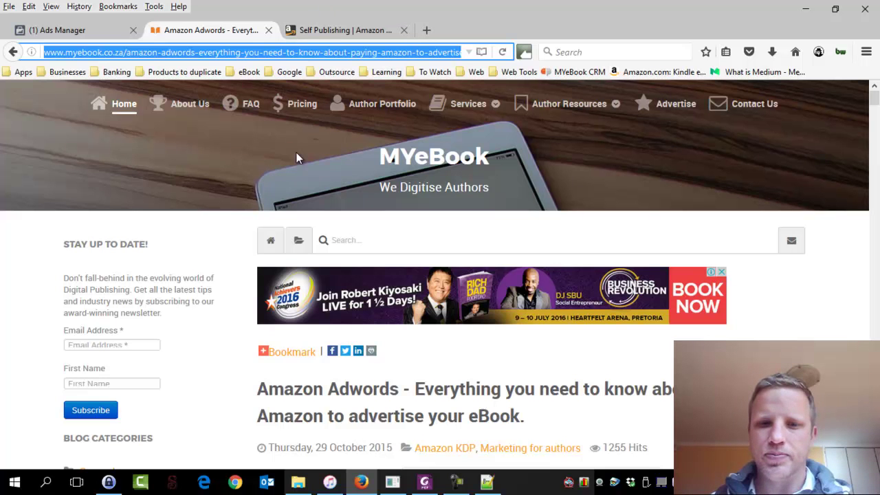
{"action": "scroll", "coordinate": [248, 259], "scroll_direction": "down", "scroll_amount": 6}
{"action": "scroll", "coordinate": [250, 263], "scroll_direction": "down", "scroll_amount": 4}
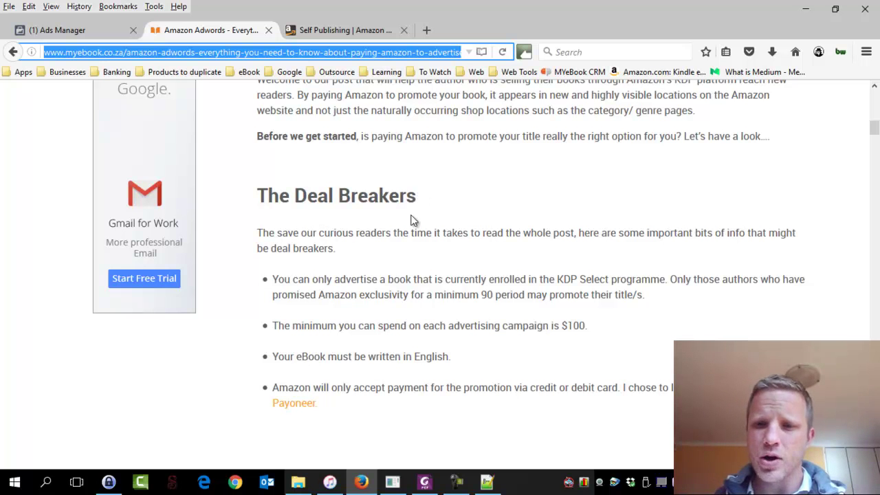
{"action": "scroll", "coordinate": [413, 220], "scroll_direction": "up", "scroll_amount": 3}
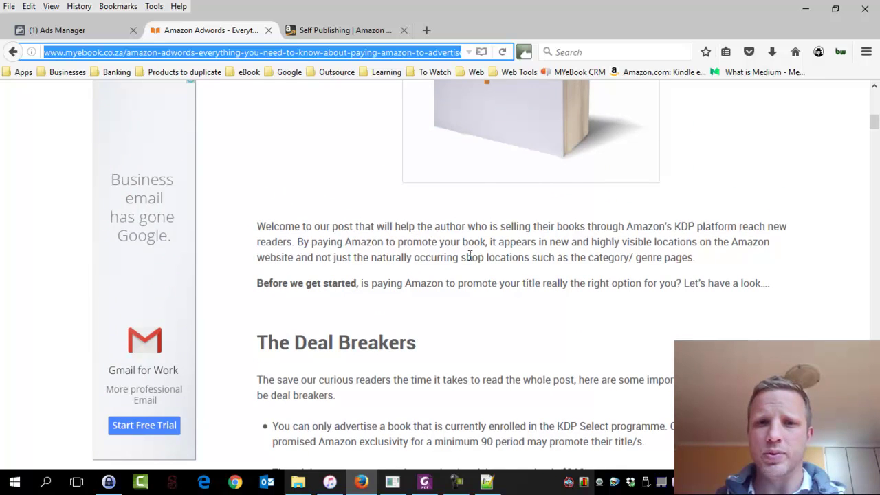
Sign in to Kindle Direct Publishing as a returning customer with the account e-mail and account password.
{"action": "left_click", "coordinate": [320, 31]}
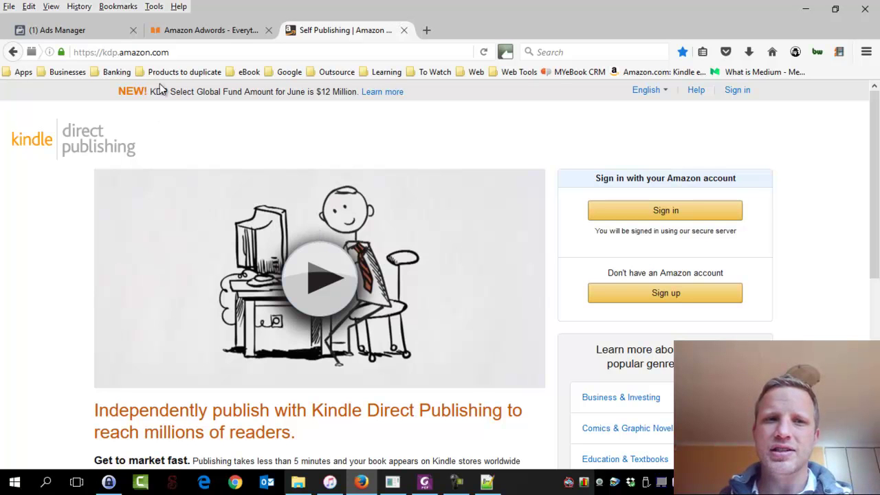
{"action": "left_click", "coordinate": [177, 53]}
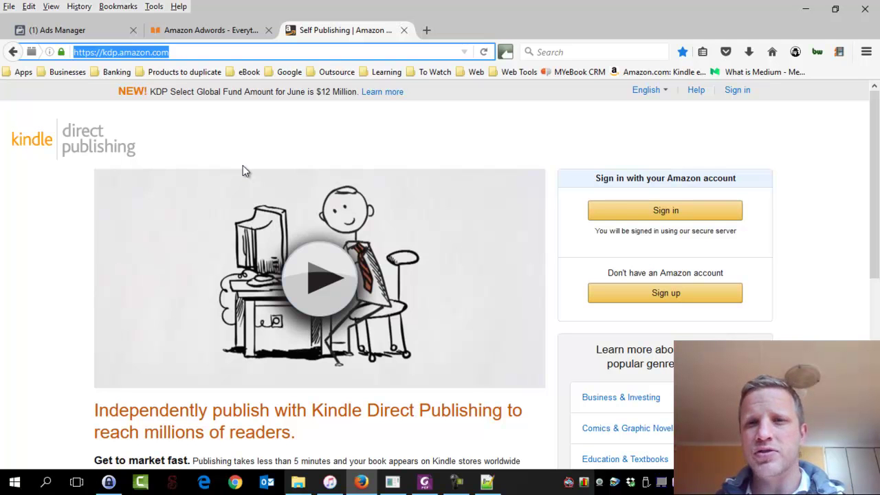
{"action": "left_click", "coordinate": [684, 216]}
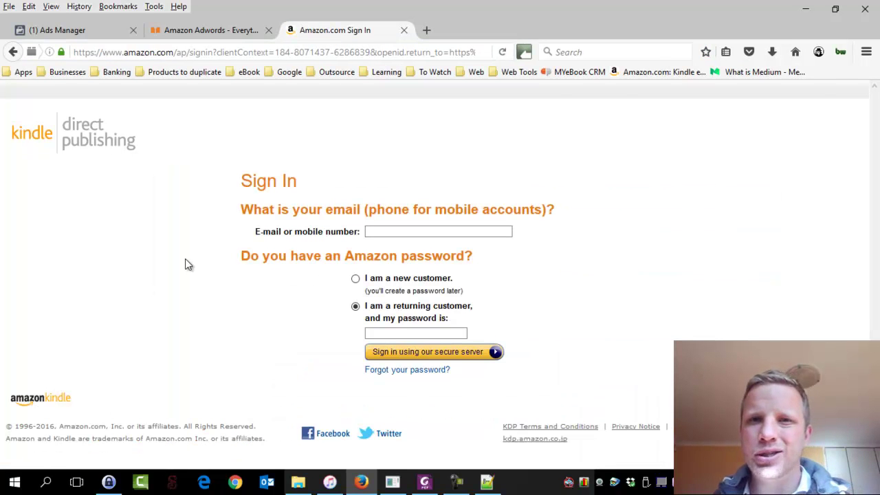
{"action": "left_click", "coordinate": [395, 234]}
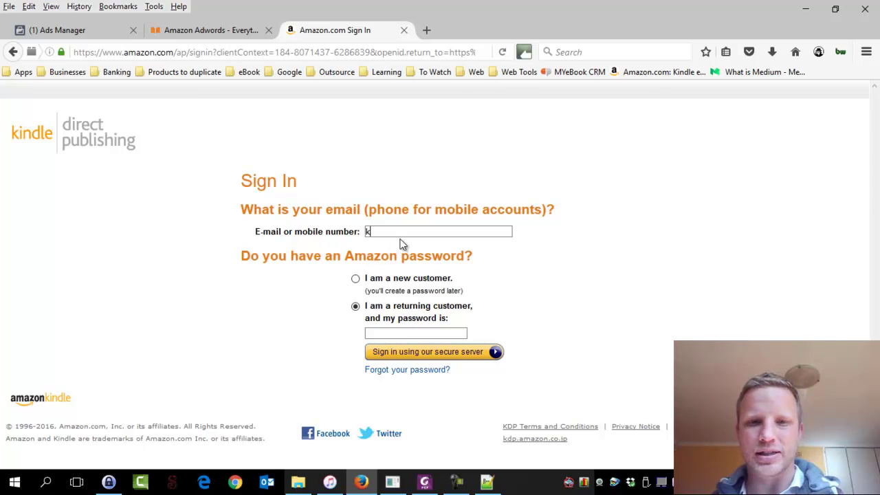
{"action": "type", "text": "k"}
{"action": "left_click", "coordinate": [432, 256]}
{"action": "left_click", "coordinate": [412, 353]}
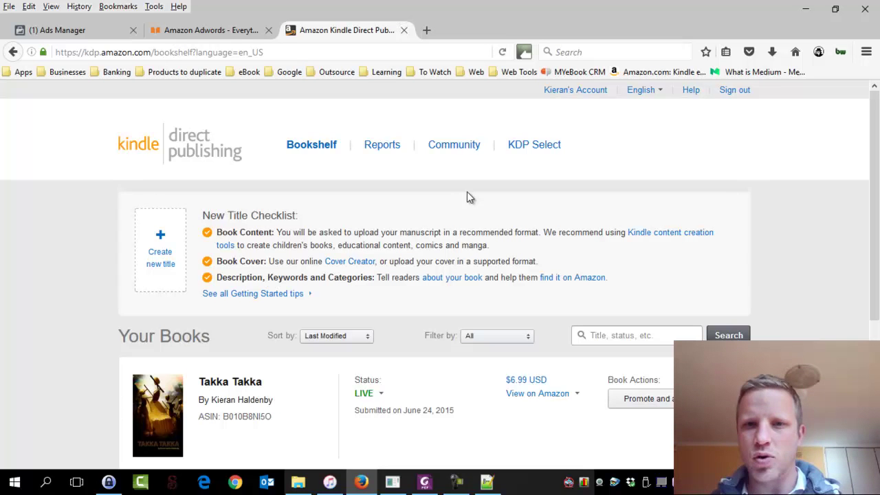
Open the US Amazon page of Takka Takka from the bookshelf and examine its Amazon Best Sellers Rank.
{"action": "scroll", "coordinate": [495, 201], "scroll_direction": "down", "scroll_amount": 2}
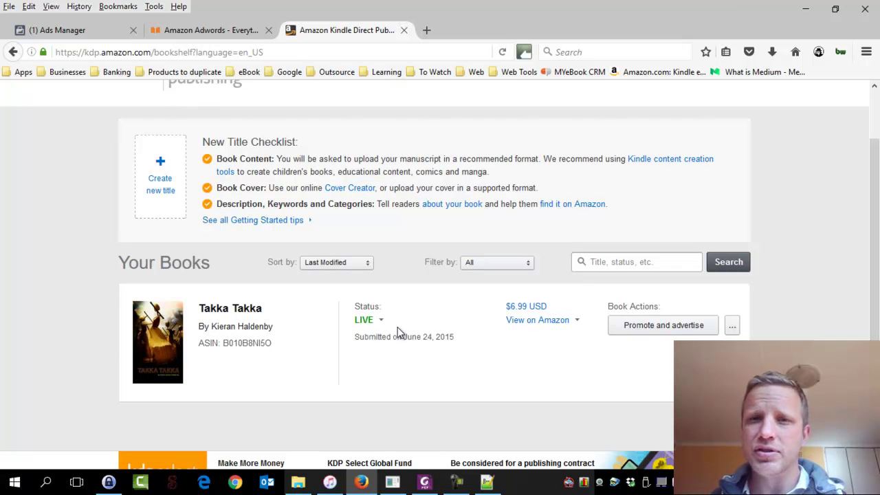
{"action": "left_click", "coordinate": [536, 320]}
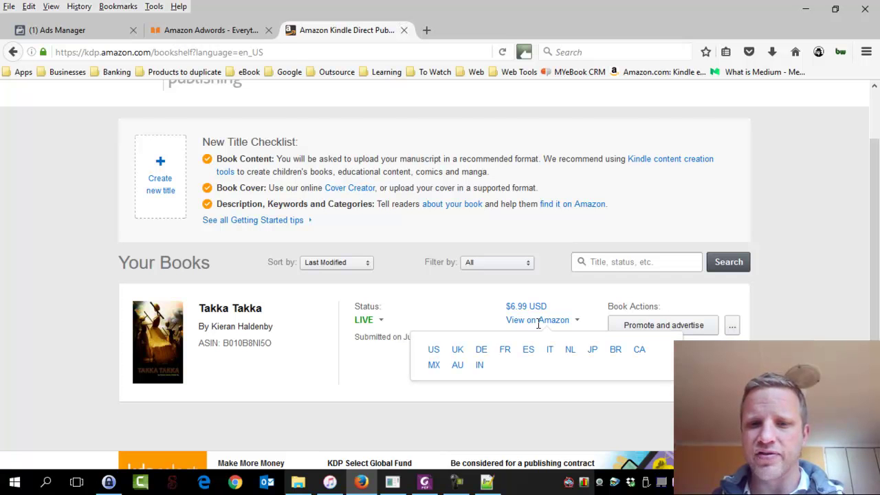
{"action": "left_click", "coordinate": [434, 350]}
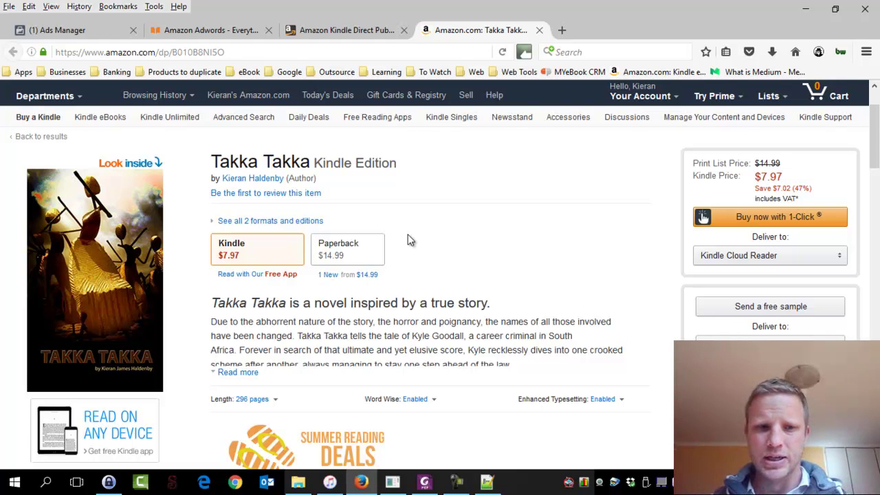
{"action": "scroll", "coordinate": [407, 240], "scroll_direction": "down", "scroll_amount": 4}
{"action": "scroll", "coordinate": [439, 217], "scroll_direction": "down", "scroll_amount": 10}
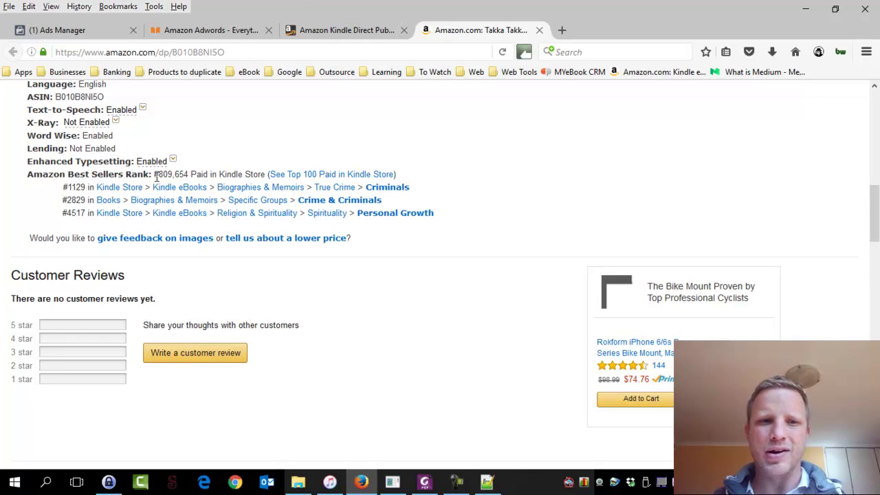
{"action": "left_click_drag", "start_coordinate": [154, 174], "coordinate": [197, 174]}
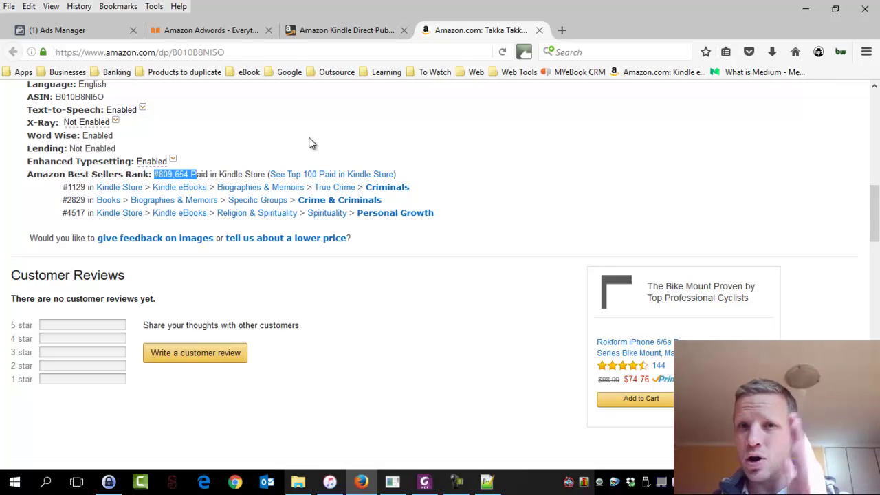
Return to the bookshelf, open the promotion page for Takka Takka and check its KDP Select enrollment and renewal settings.
{"action": "left_click", "coordinate": [342, 30]}
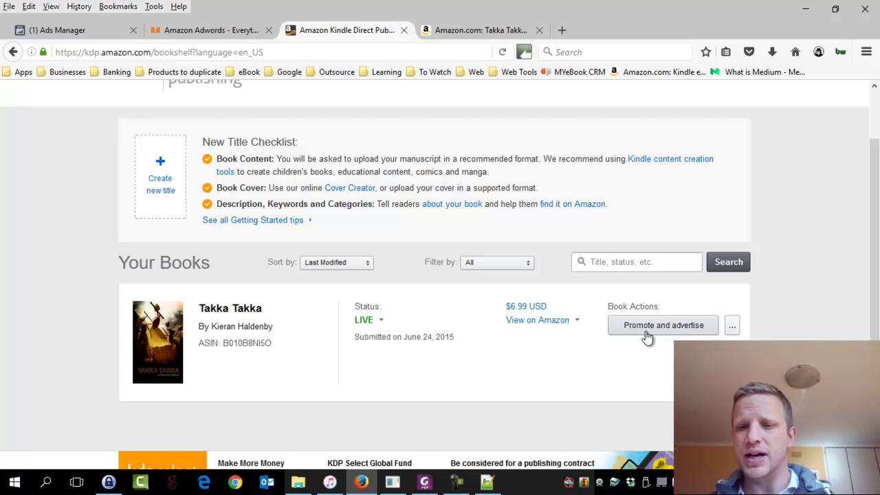
{"action": "left_click", "coordinate": [646, 335]}
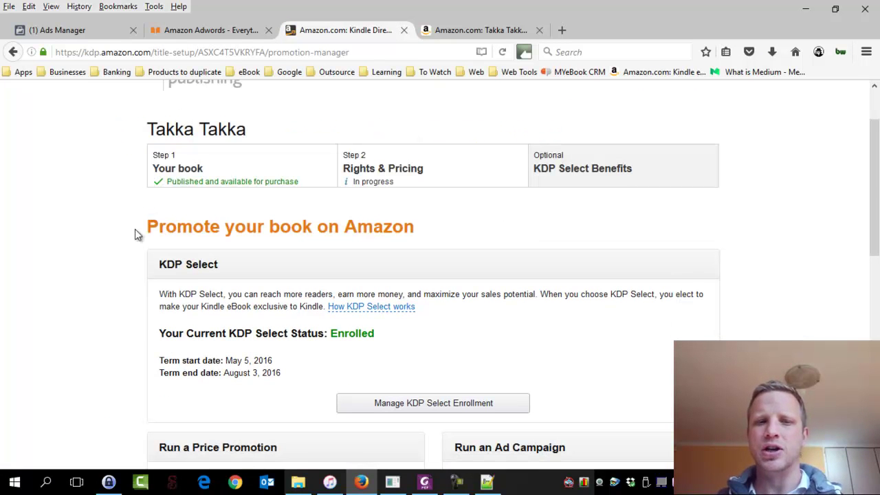
{"action": "scroll", "coordinate": [126, 235], "scroll_direction": "down", "scroll_amount": 4}
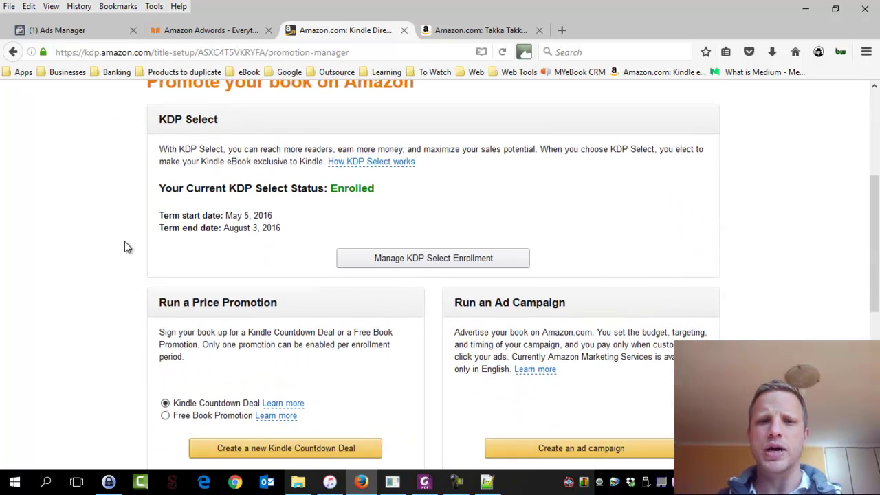
{"action": "left_click", "coordinate": [408, 267]}
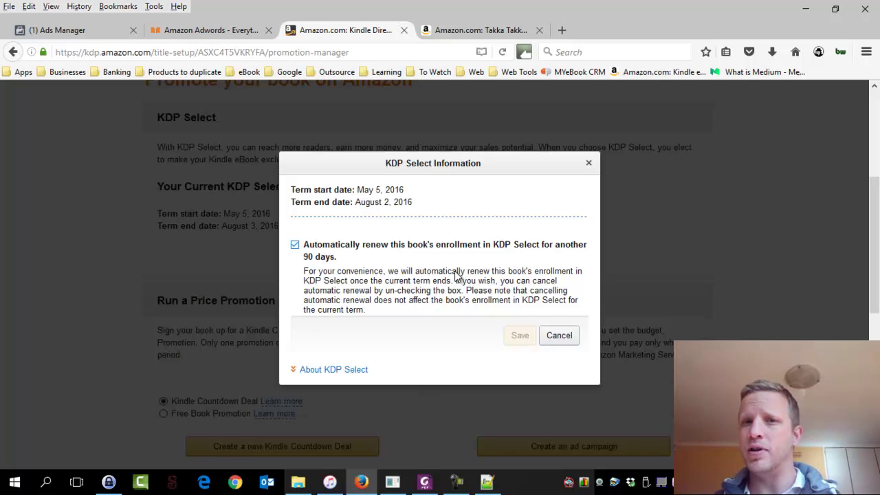
{"action": "left_click", "coordinate": [574, 339]}
Compare the price promotion and ad campaign options for Takka Takka, and start creating an ad campaign.
{"action": "scroll", "coordinate": [424, 320], "scroll_direction": "down", "scroll_amount": 4}
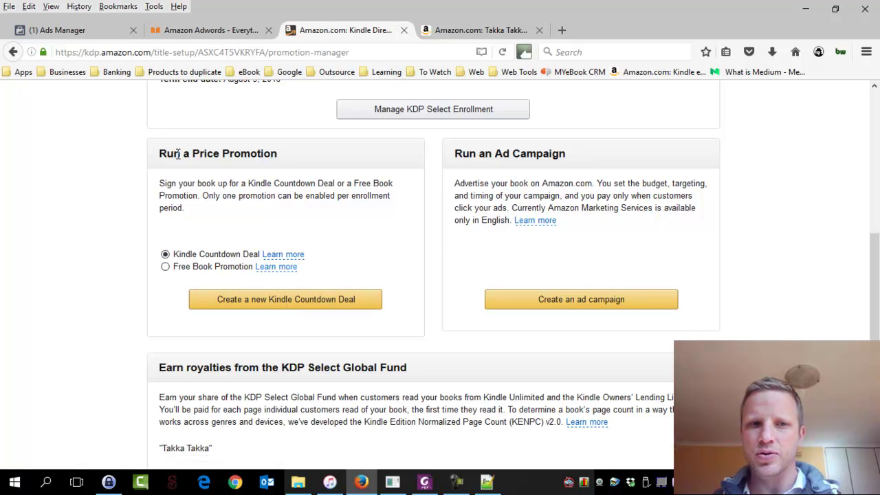
{"action": "left_click_drag", "start_coordinate": [176, 154], "coordinate": [263, 151]}
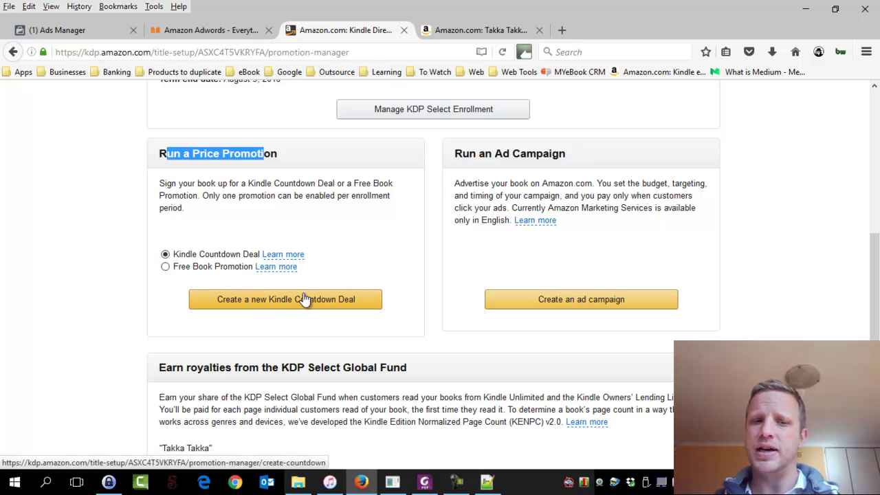
{"action": "left_click", "coordinate": [308, 158]}
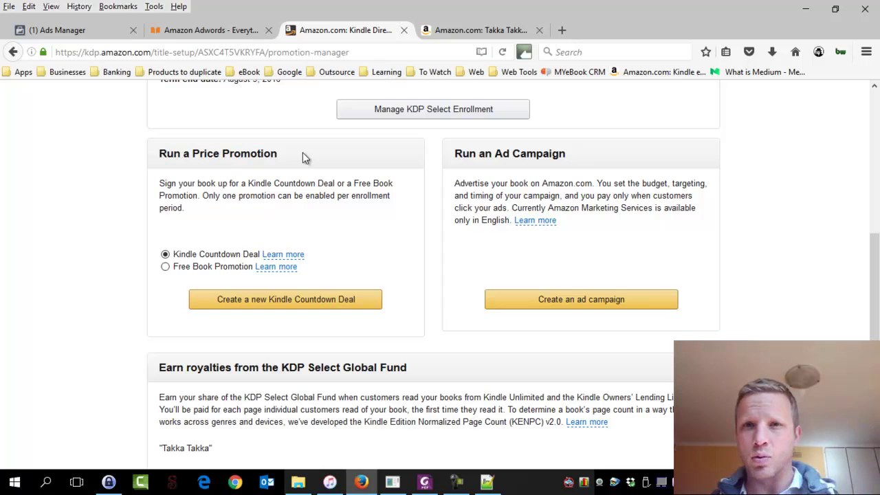
{"action": "left_click_drag", "start_coordinate": [469, 154], "coordinate": [543, 154]}
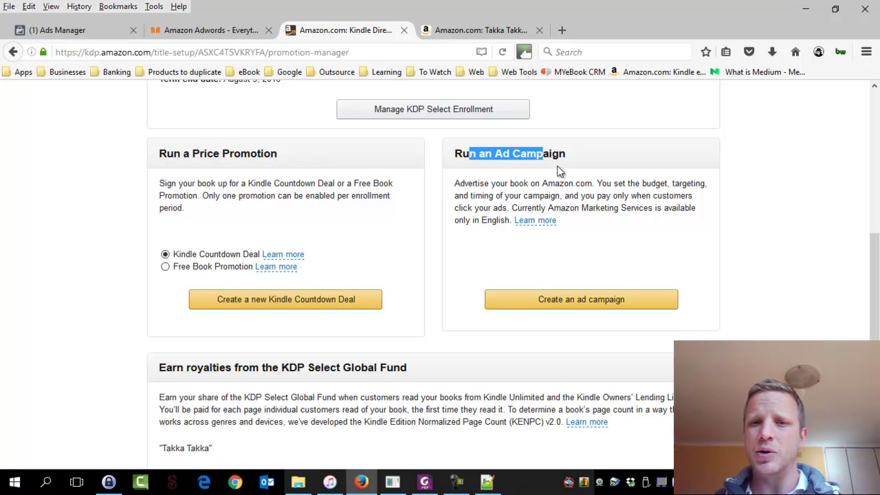
{"action": "left_click", "coordinate": [615, 302]}
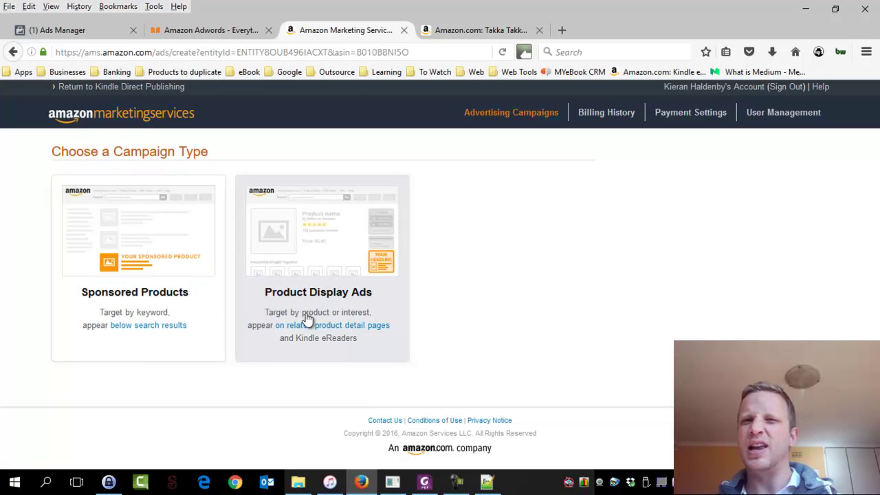
Choose Product Display Ads as the campaign type for Takka Takka and target the ad by product.
{"action": "left_click", "coordinate": [309, 237]}
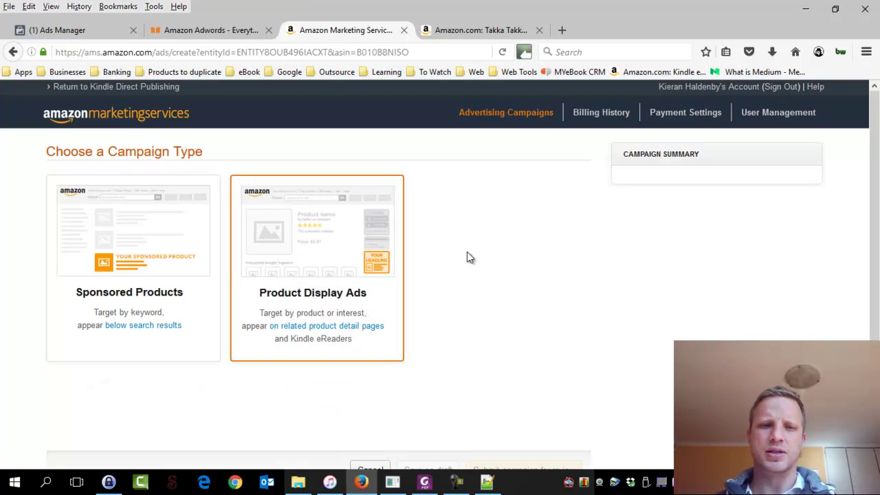
{"action": "scroll", "coordinate": [481, 253], "scroll_direction": "down", "scroll_amount": 4}
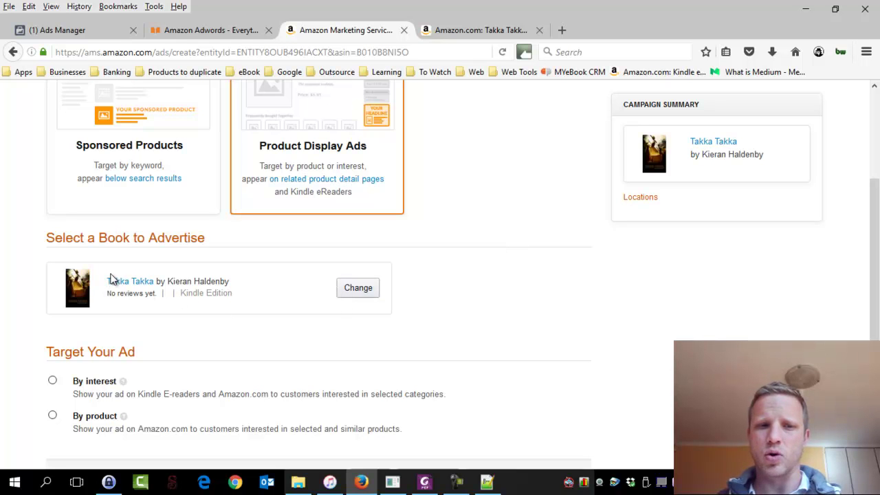
{"action": "left_click_drag", "start_coordinate": [74, 237], "coordinate": [195, 237]}
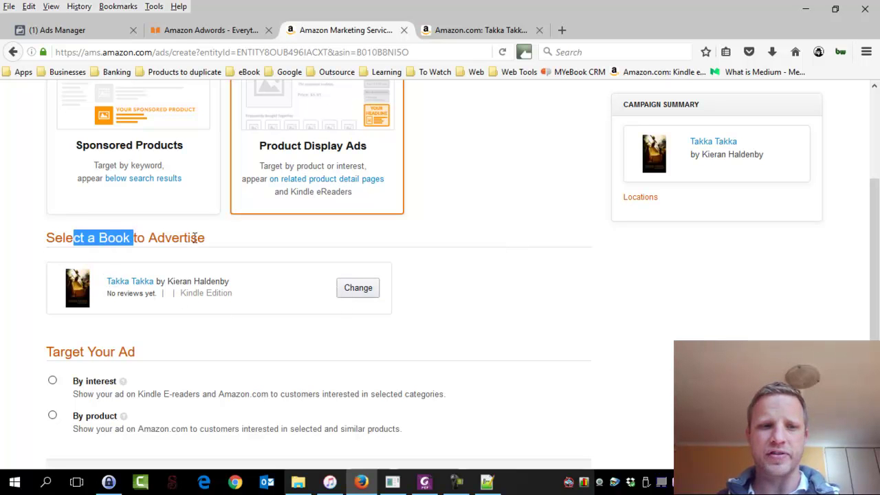
{"action": "scroll", "coordinate": [196, 248], "scroll_direction": "down", "scroll_amount": 3}
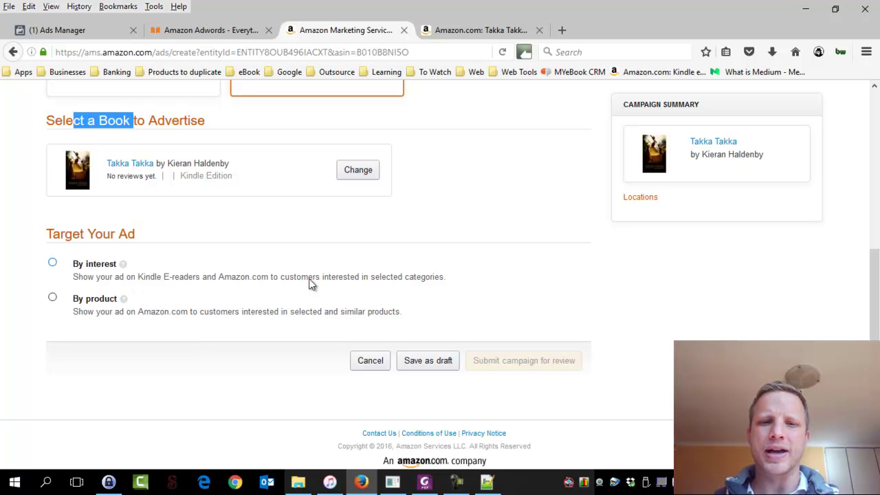
{"action": "left_click_drag", "start_coordinate": [329, 277], "coordinate": [400, 277]}
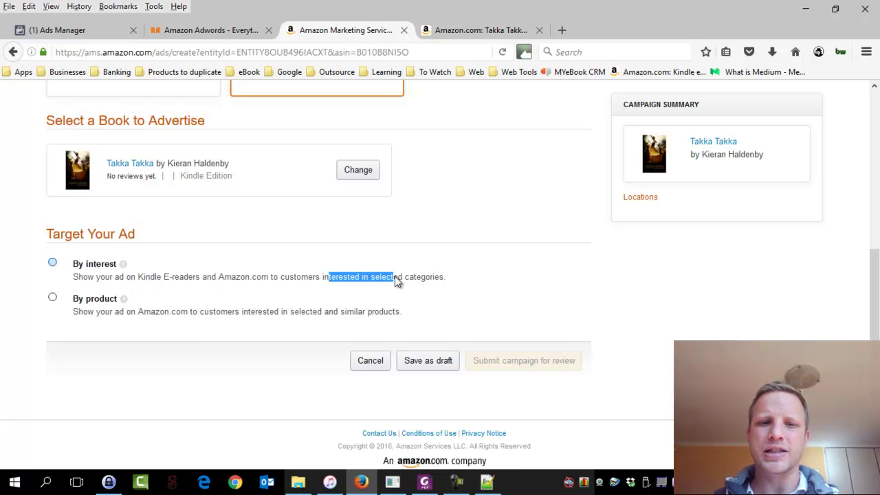
{"action": "left_click", "coordinate": [54, 299]}
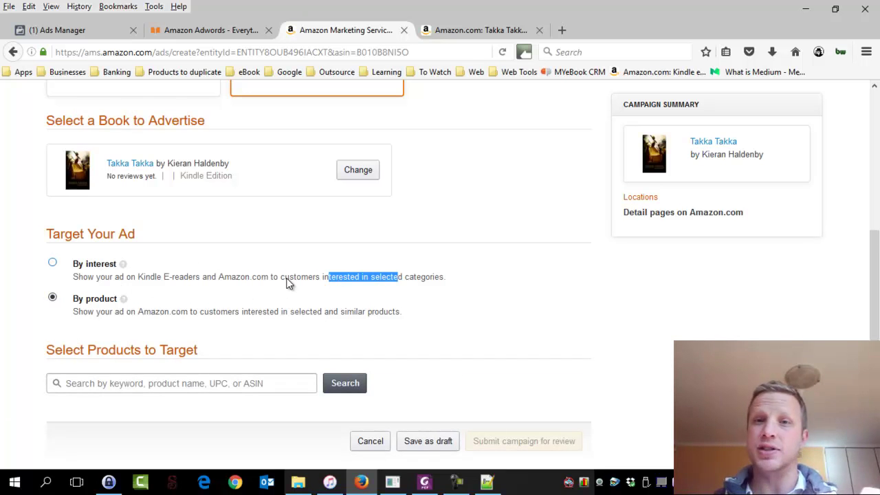
Search the products to target for shantaram.
{"action": "scroll", "coordinate": [206, 303], "scroll_direction": "down", "scroll_amount": 2}
{"action": "left_click", "coordinate": [183, 312]}
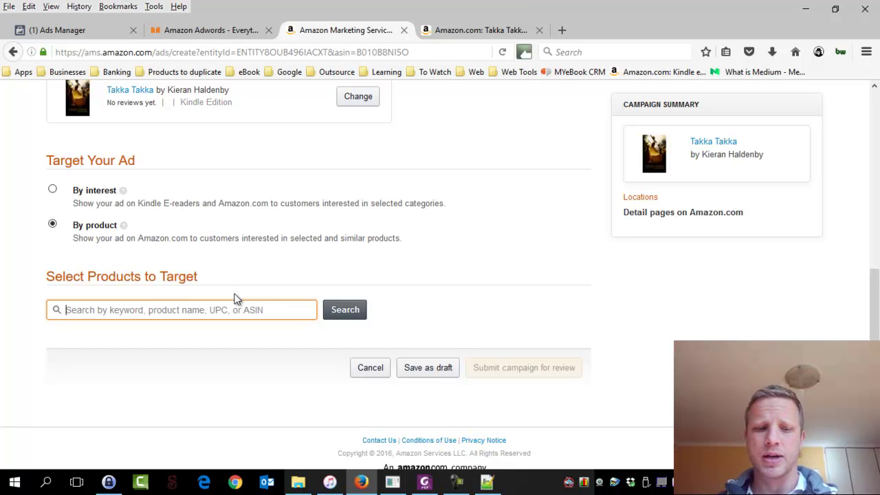
{"action": "type", "text": "sha"}
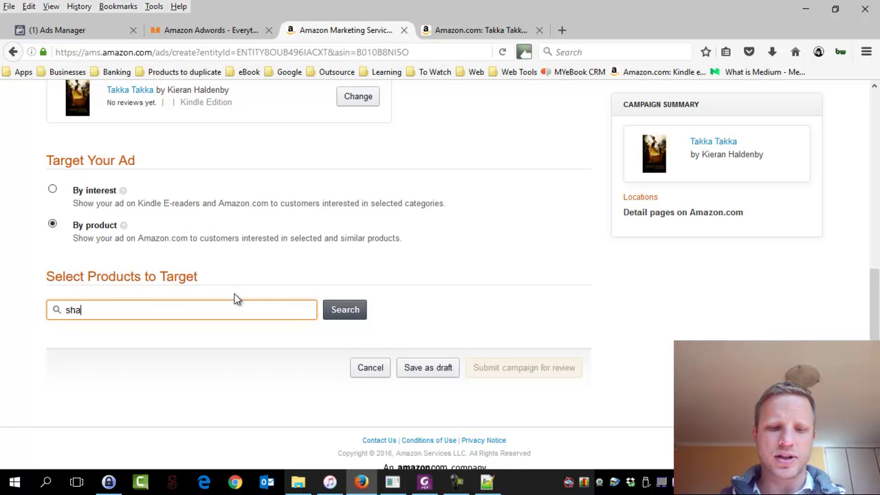
{"action": "type", "text": "ntaram"}
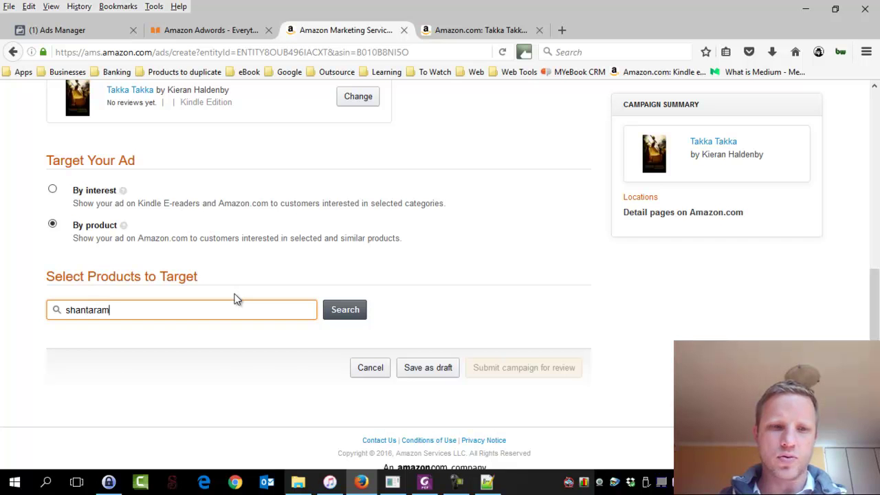
{"action": "key", "text": "Return"}
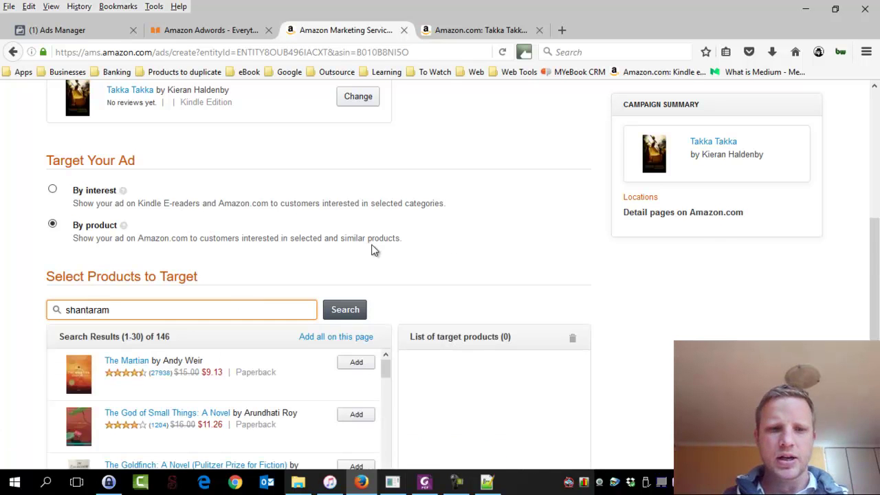
Find the paperback Shantaram: A Novel among the search results and add it to the list of target products.
{"action": "scroll", "coordinate": [508, 206], "scroll_direction": "down", "scroll_amount": 4}
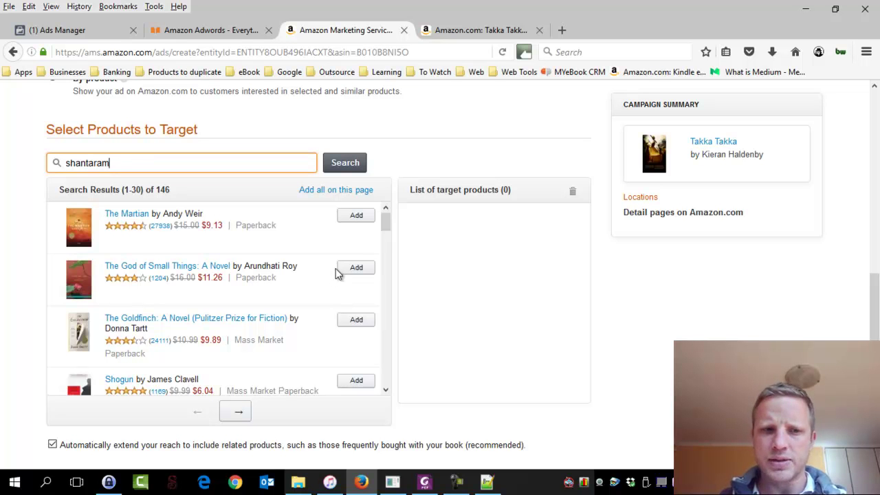
{"action": "scroll", "coordinate": [275, 302], "scroll_direction": "down", "scroll_amount": 3}
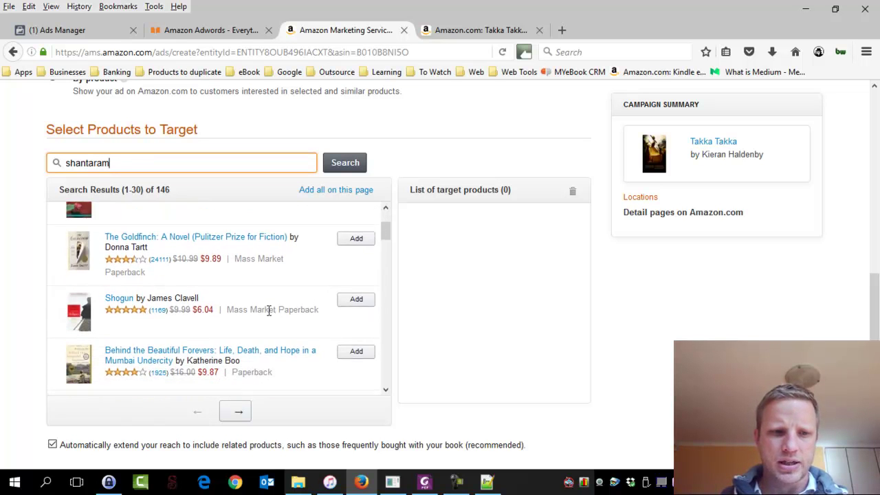
{"action": "scroll", "coordinate": [268, 310], "scroll_direction": "down", "scroll_amount": 5}
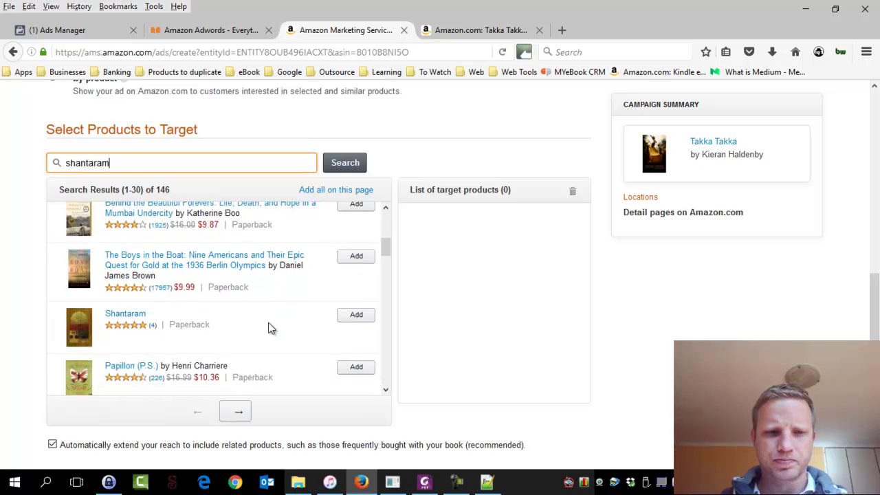
{"action": "scroll", "coordinate": [268, 329], "scroll_direction": "down", "scroll_amount": 1}
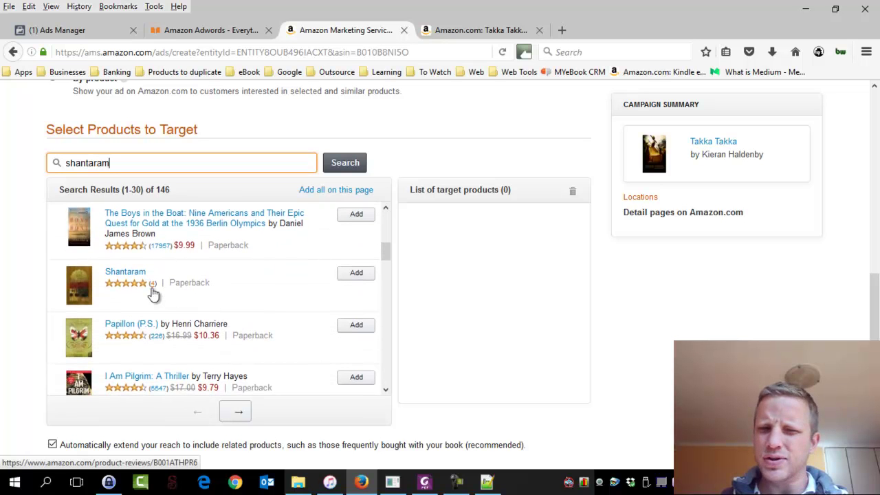
{"action": "scroll", "coordinate": [158, 306], "scroll_direction": "down", "scroll_amount": 2}
{"action": "scroll", "coordinate": [165, 313], "scroll_direction": "down", "scroll_amount": 5}
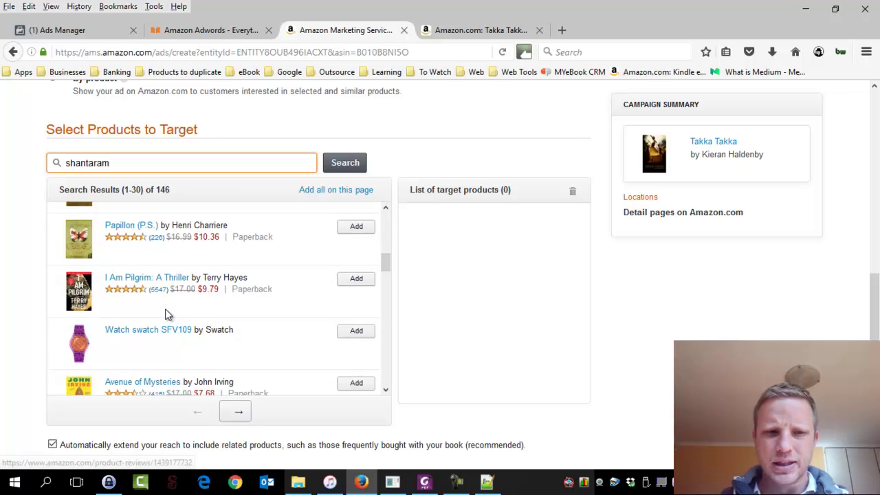
{"action": "scroll", "coordinate": [164, 318], "scroll_direction": "down", "scroll_amount": 3}
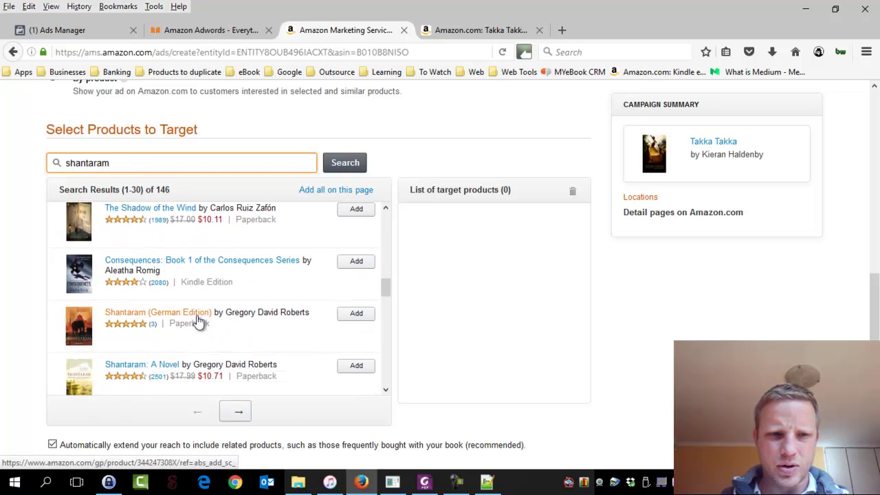
{"action": "scroll", "coordinate": [178, 300], "scroll_direction": "down", "scroll_amount": 2}
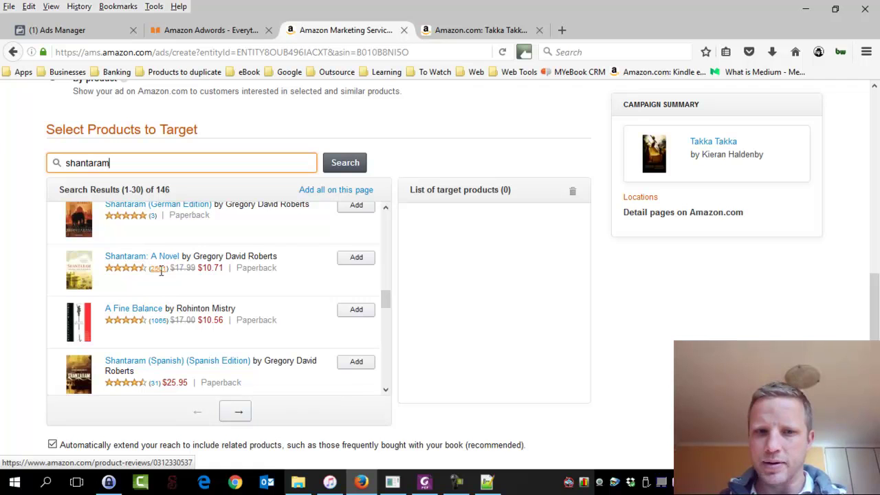
{"action": "left_click", "coordinate": [339, 258]}
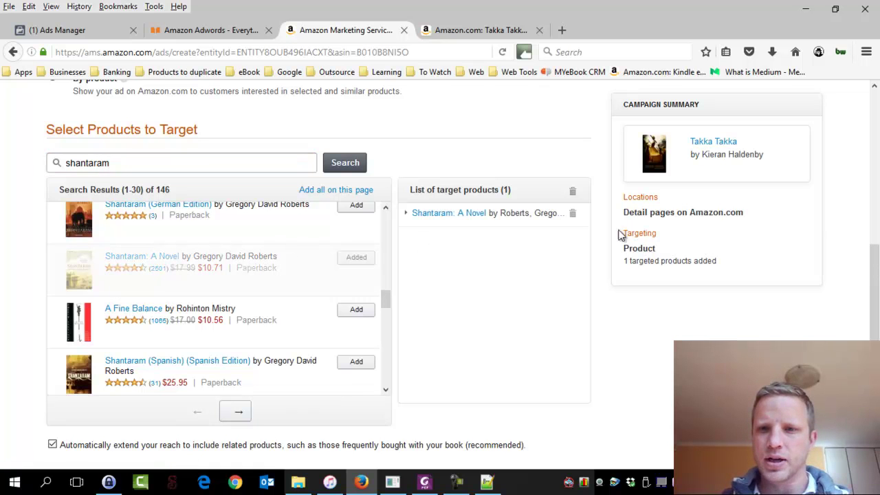
{"action": "left_click_drag", "start_coordinate": [627, 261], "coordinate": [723, 264]}
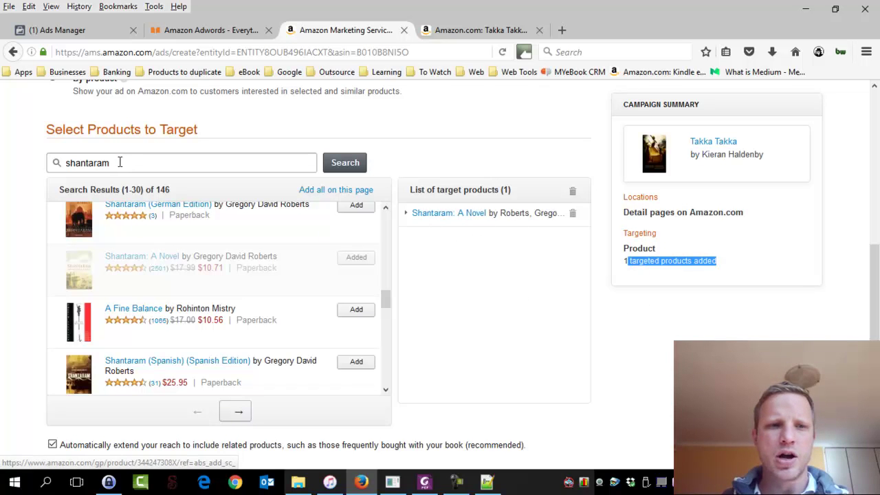
Replace the product search term with celestine prophecy and run the search.
{"action": "left_click_drag", "start_coordinate": [120, 162], "coordinate": [42, 171]}
{"action": "type", "text": "ce"}
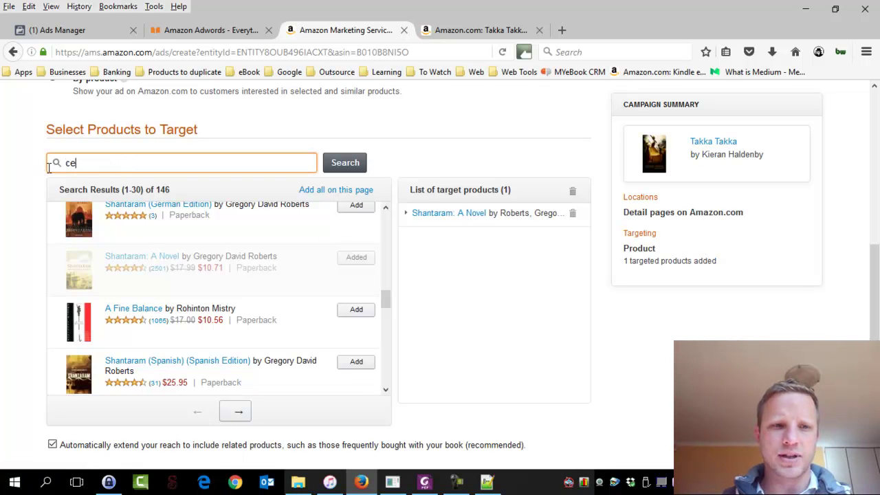
{"action": "type", "text": "lest"}
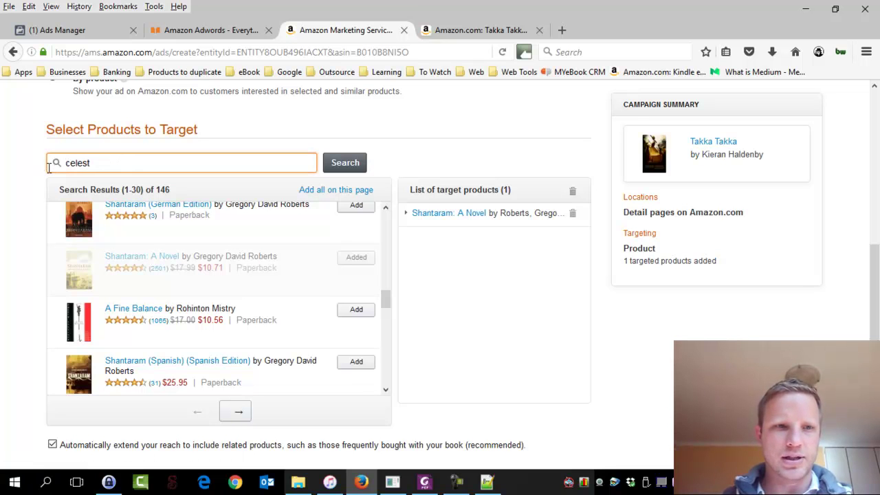
{"action": "type", "text": "ine pro"}
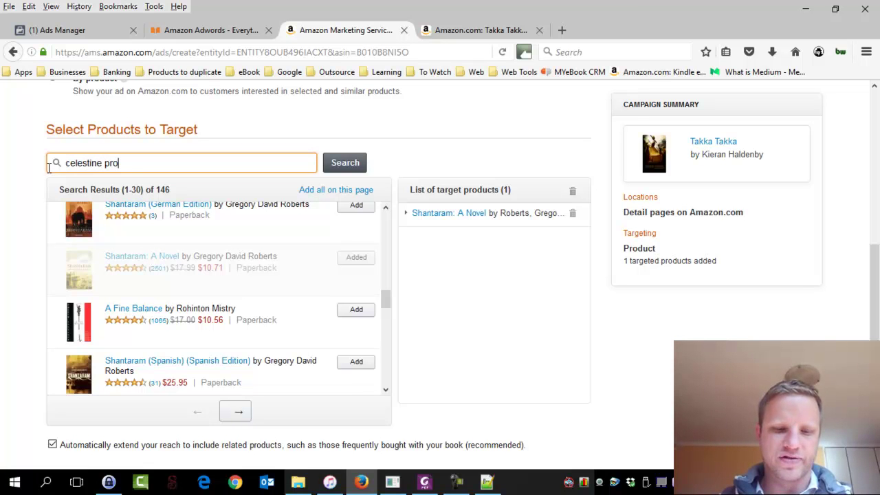
{"action": "type", "text": "ph"}
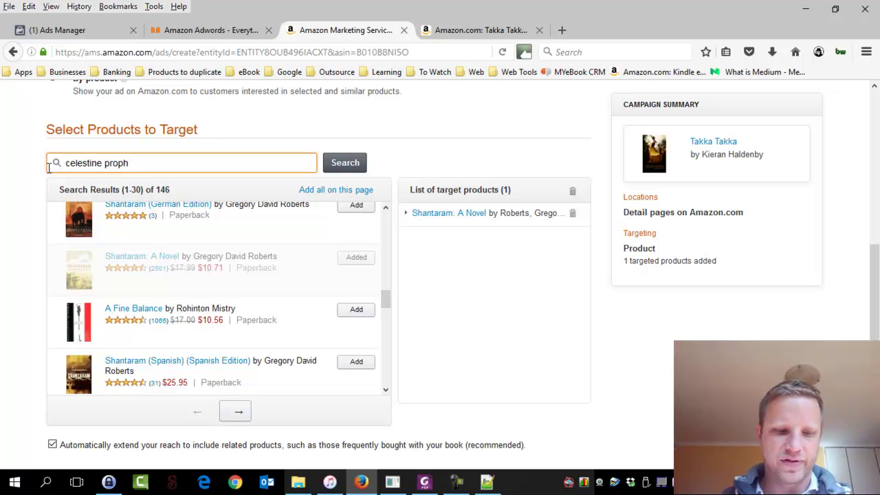
{"action": "type", "text": "ecy"}
{"action": "key", "text": "Return"}
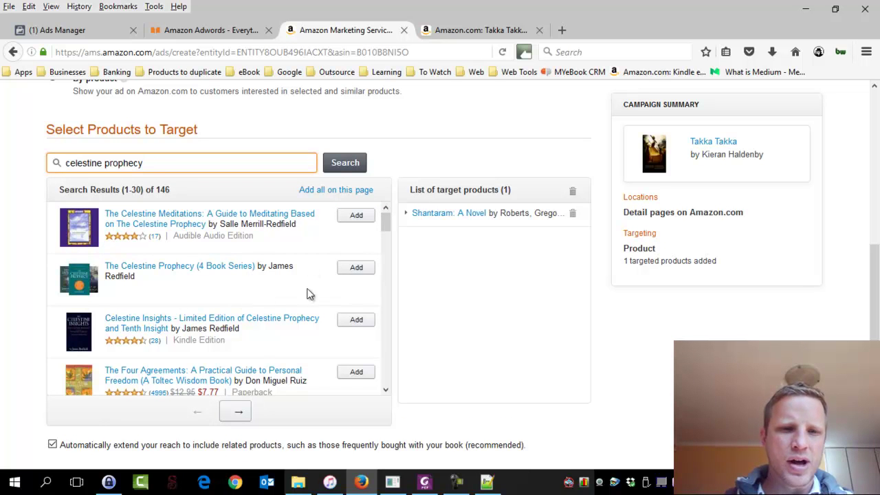
Look through the results and add The Celestine Prophecy: An Adventure [Paperback] to the list of target products.
{"action": "scroll", "coordinate": [248, 304], "scroll_direction": "down", "scroll_amount": 1}
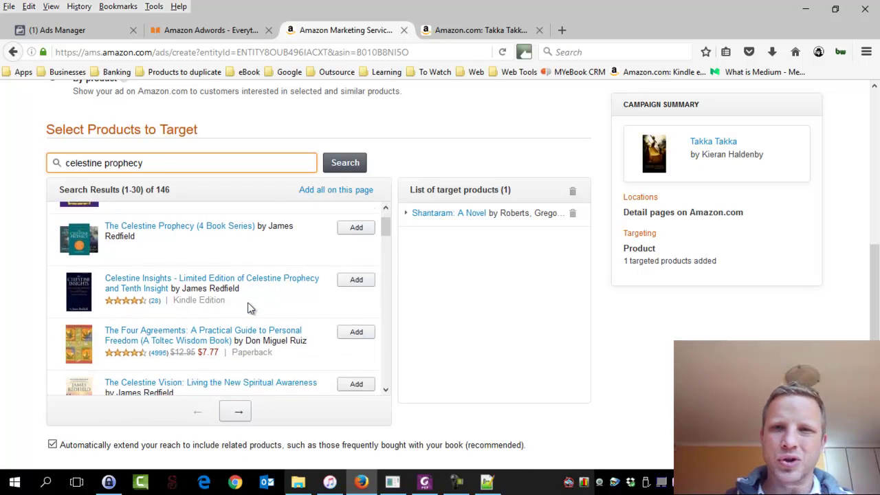
{"action": "scroll", "coordinate": [249, 310], "scroll_direction": "down", "scroll_amount": 2}
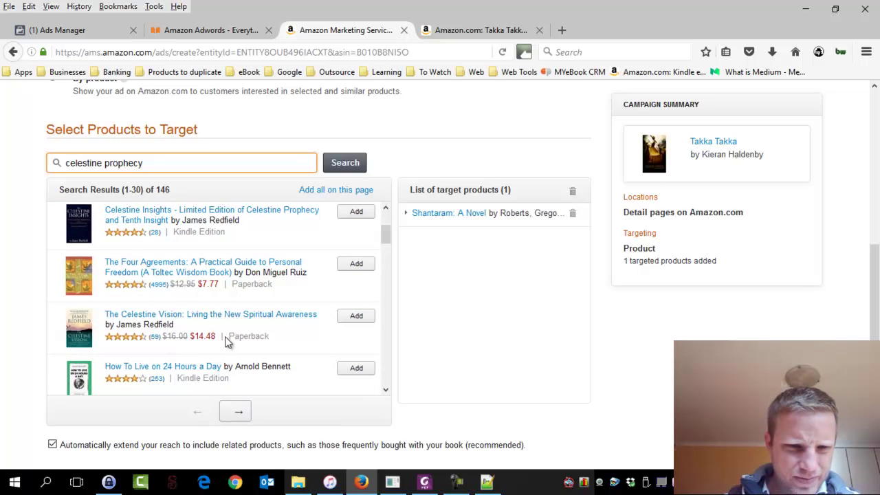
{"action": "scroll", "coordinate": [253, 326], "scroll_direction": "down", "scroll_amount": 1}
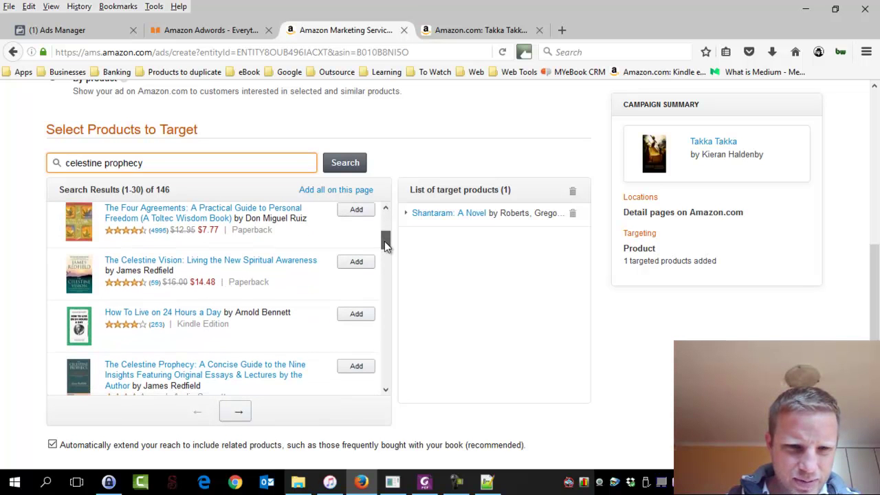
{"action": "left_click_drag", "start_coordinate": [384, 241], "coordinate": [388, 268]}
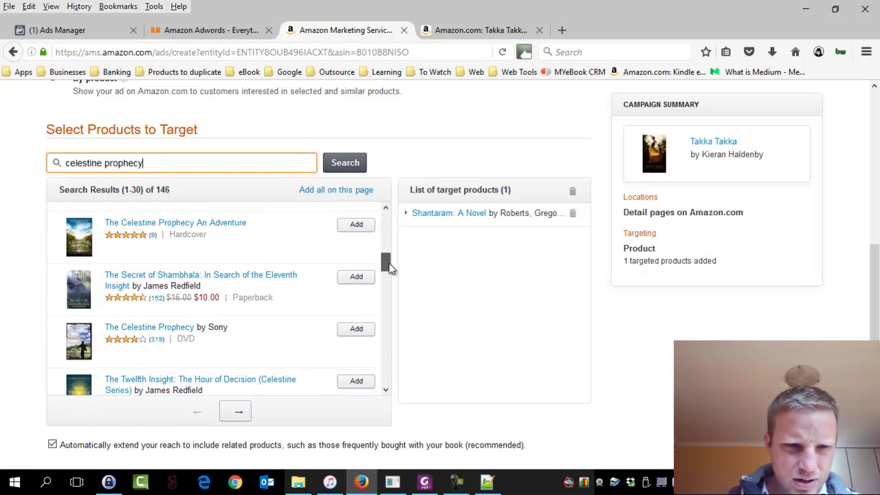
{"action": "scroll", "coordinate": [200, 291], "scroll_direction": "down", "scroll_amount": 2}
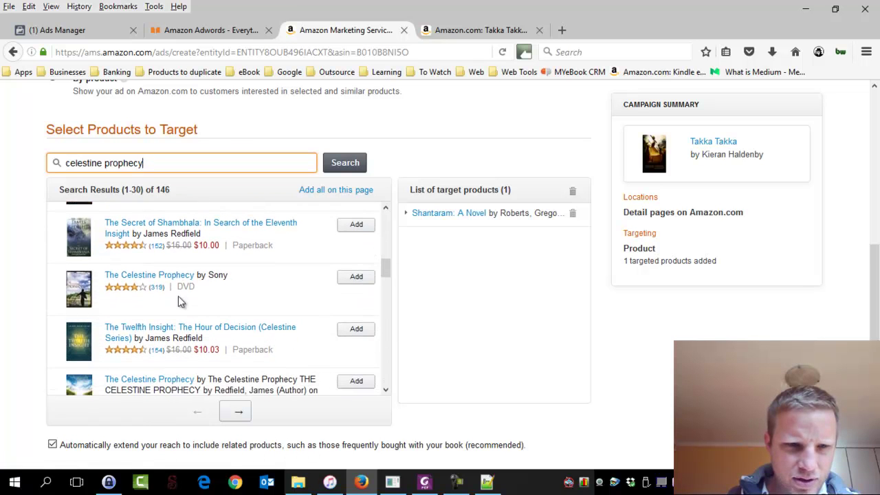
{"action": "left_click_drag", "start_coordinate": [389, 268], "coordinate": [391, 281]}
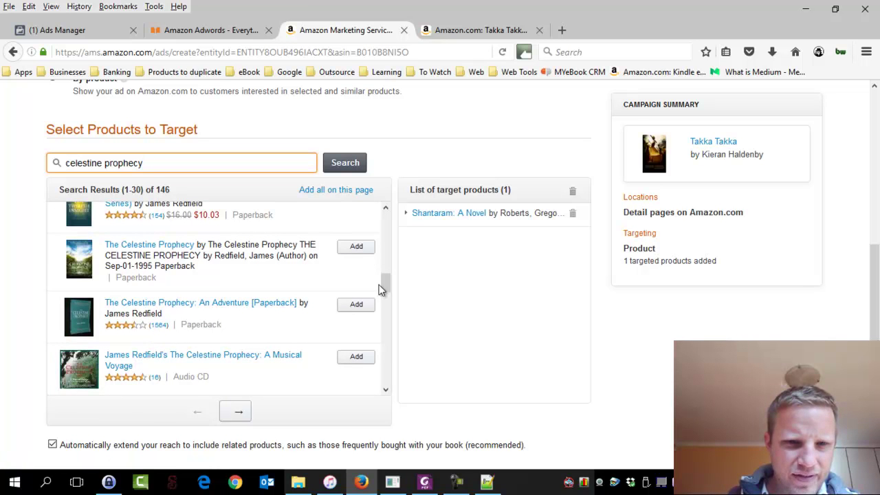
{"action": "left_click_drag", "start_coordinate": [386, 282], "coordinate": [402, 376]}
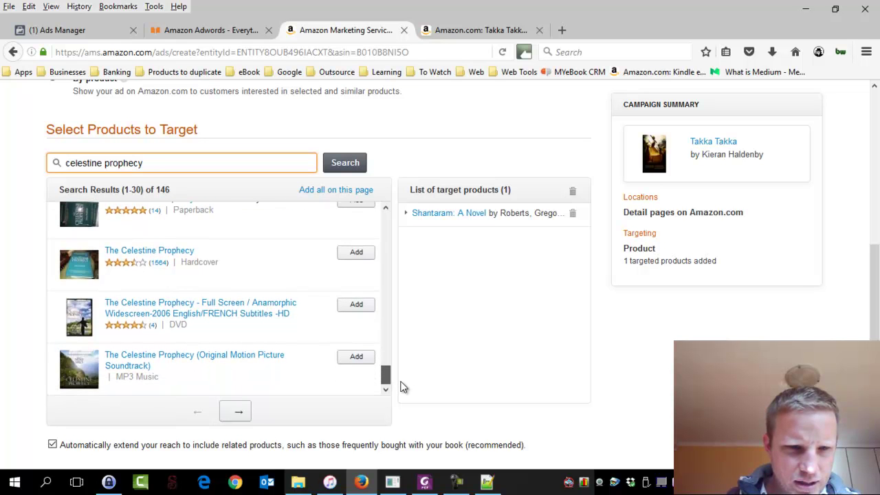
{"action": "left_click_drag", "start_coordinate": [403, 387], "coordinate": [390, 289]}
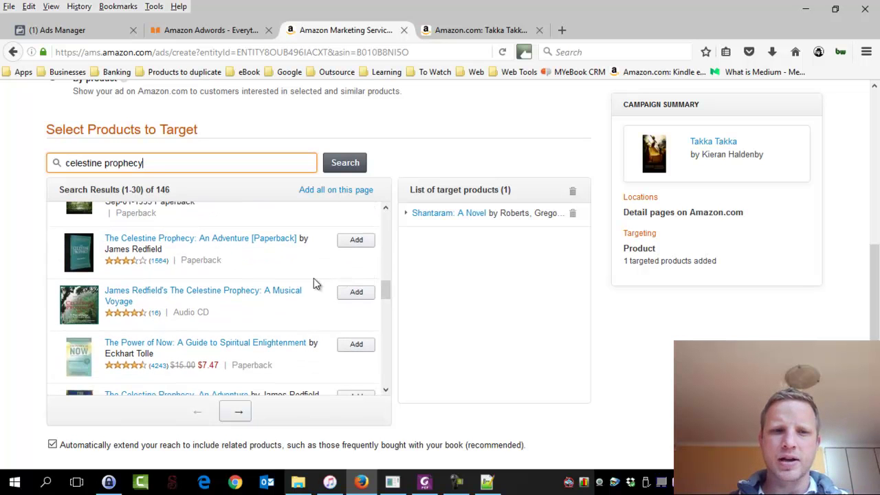
{"action": "left_click", "coordinate": [355, 241]}
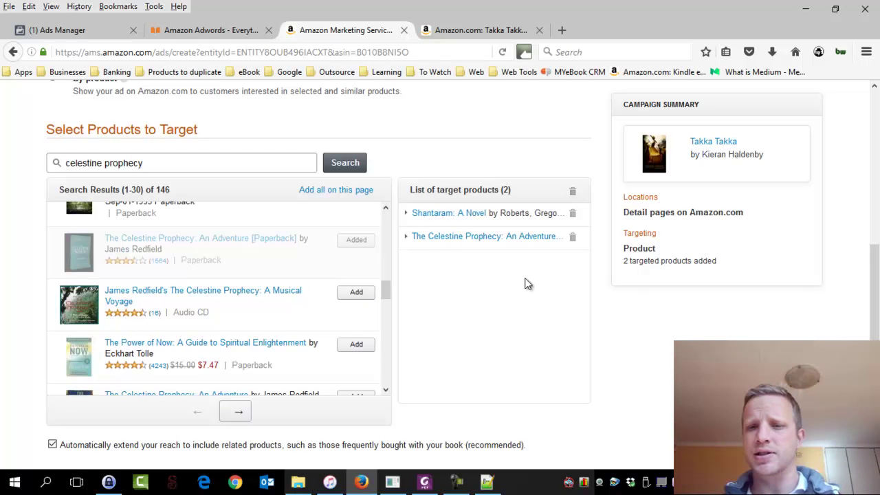
Review the related-products option, the targeting choices and the campaign settings, including the average cost-per-click bid range.
{"action": "scroll", "coordinate": [641, 300], "scroll_direction": "down", "scroll_amount": 4}
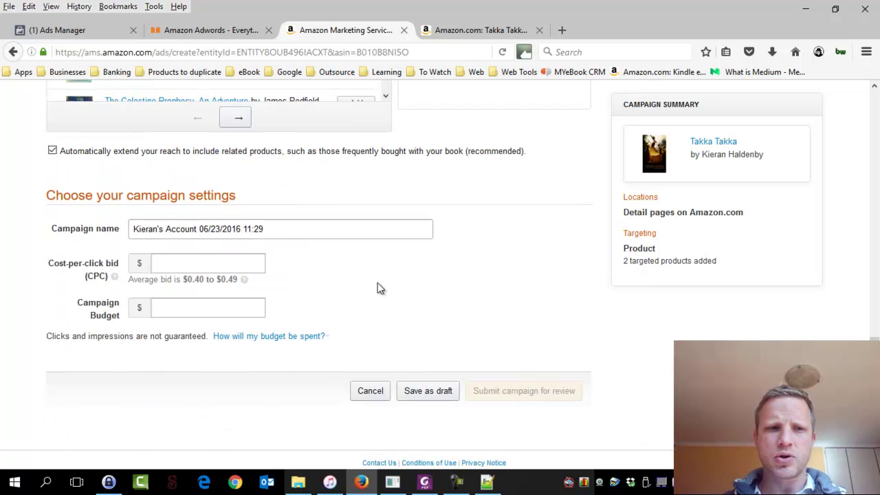
{"action": "scroll", "coordinate": [359, 286], "scroll_direction": "up", "scroll_amount": 1}
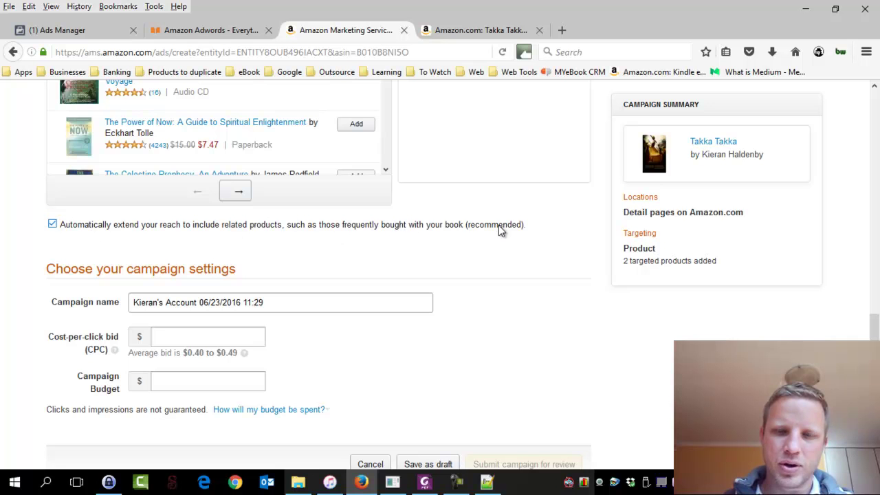
{"action": "scroll", "coordinate": [517, 286], "scroll_direction": "up", "scroll_amount": 3}
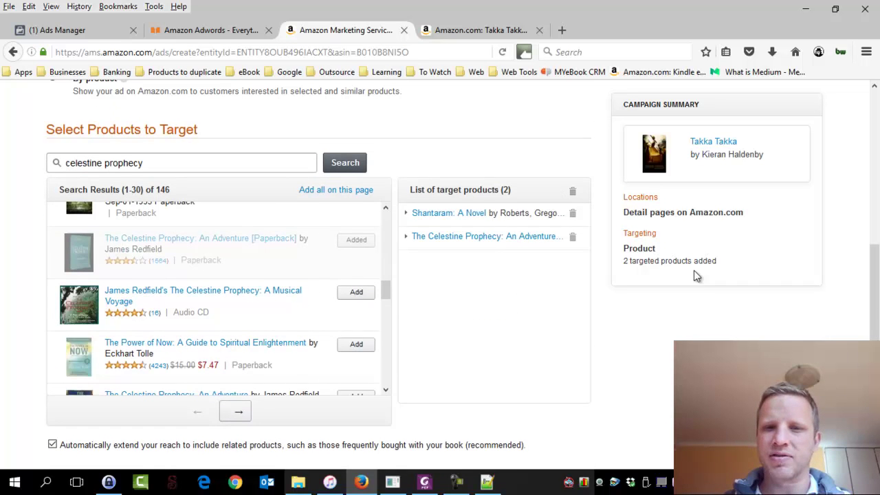
{"action": "scroll", "coordinate": [876, 255], "scroll_direction": "up", "scroll_amount": 2}
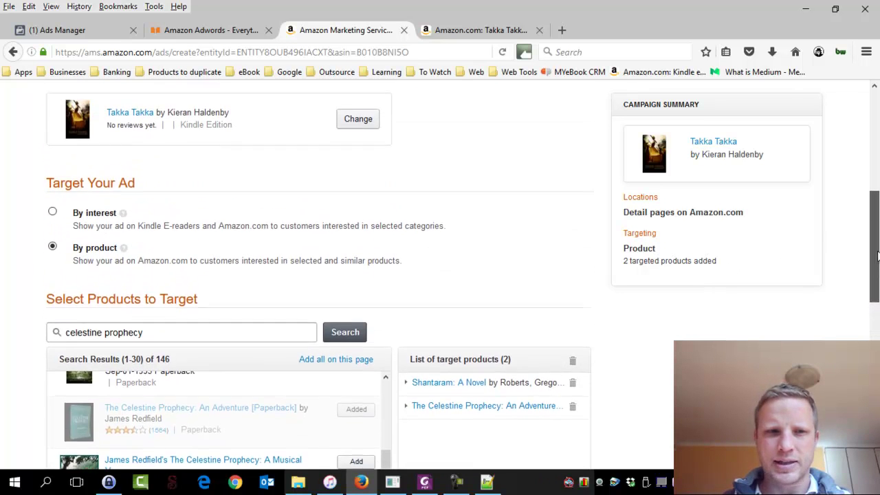
{"action": "left_click_drag", "start_coordinate": [876, 256], "coordinate": [877, 411]}
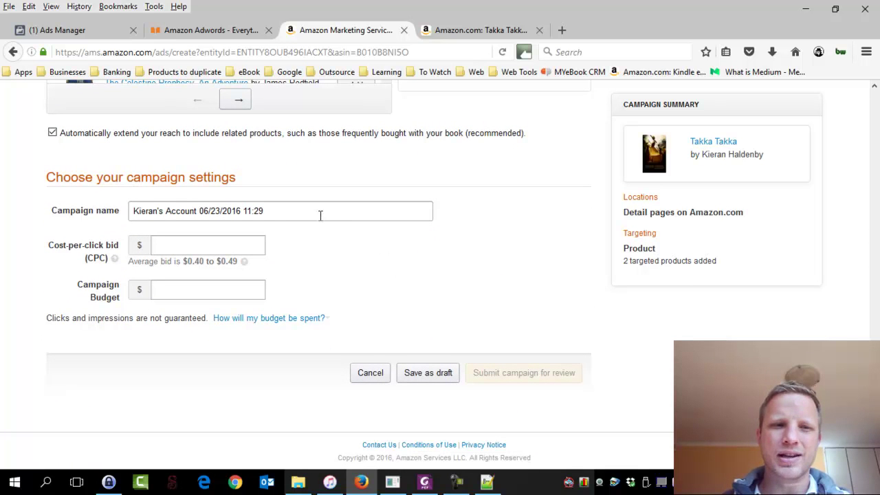
{"action": "left_click", "coordinate": [214, 245]}
{"action": "left_click", "coordinate": [343, 295]}
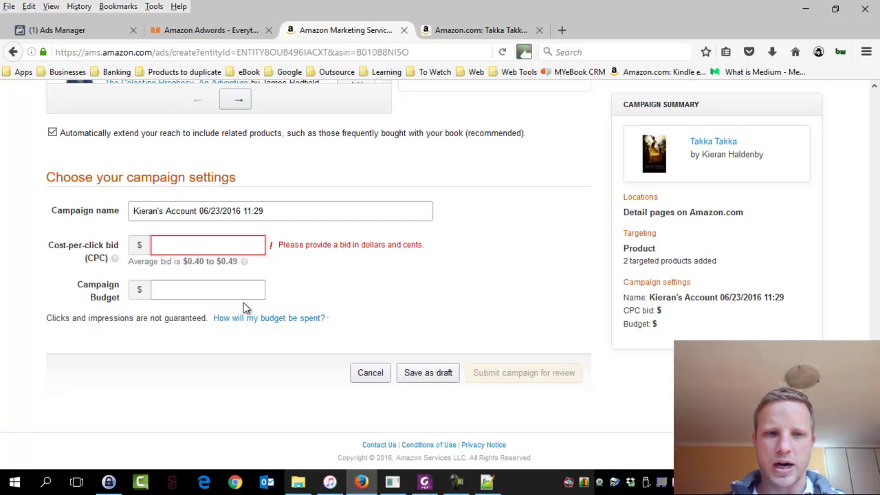
{"action": "left_click_drag", "start_coordinate": [187, 263], "coordinate": [200, 266]}
{"action": "left_click", "coordinate": [237, 274]}
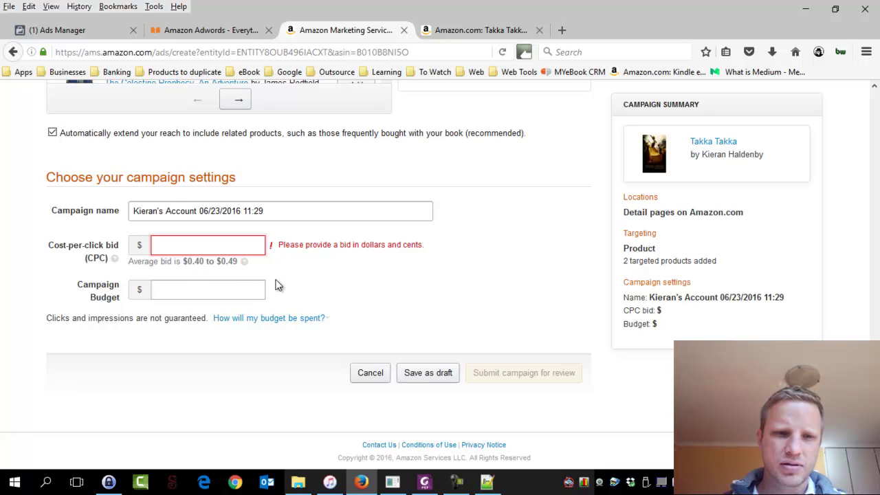
{"action": "left_click_drag", "start_coordinate": [244, 263], "coordinate": [218, 256]}
Set the campaign's cost-per-click bid to $0.40.
{"action": "left_click", "coordinate": [208, 249]}
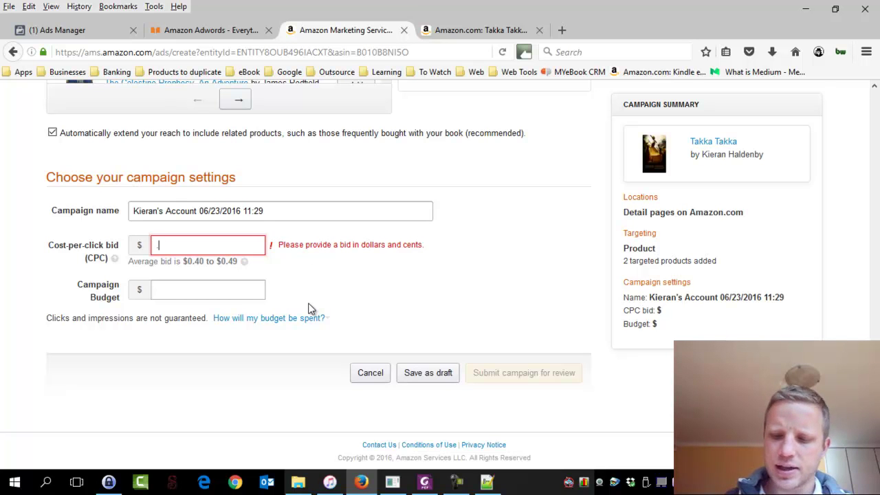
{"action": "type", "text": ".4"}
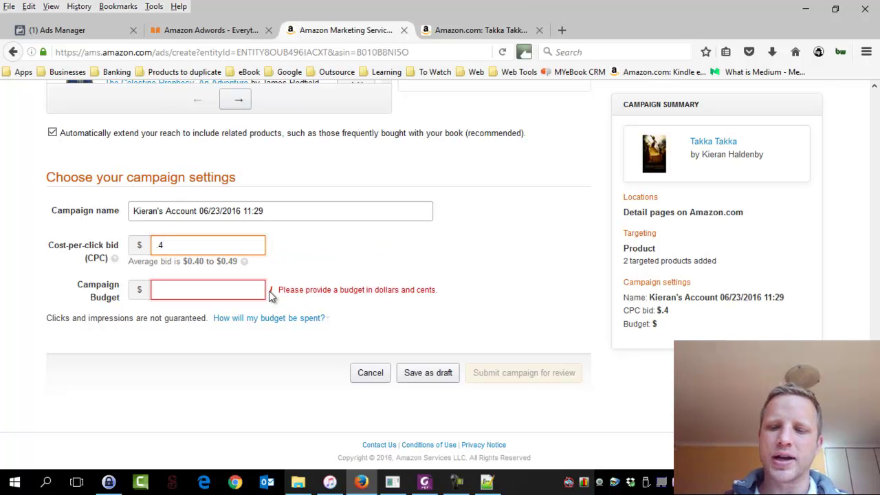
{"action": "key", "text": "Num_Lock"}
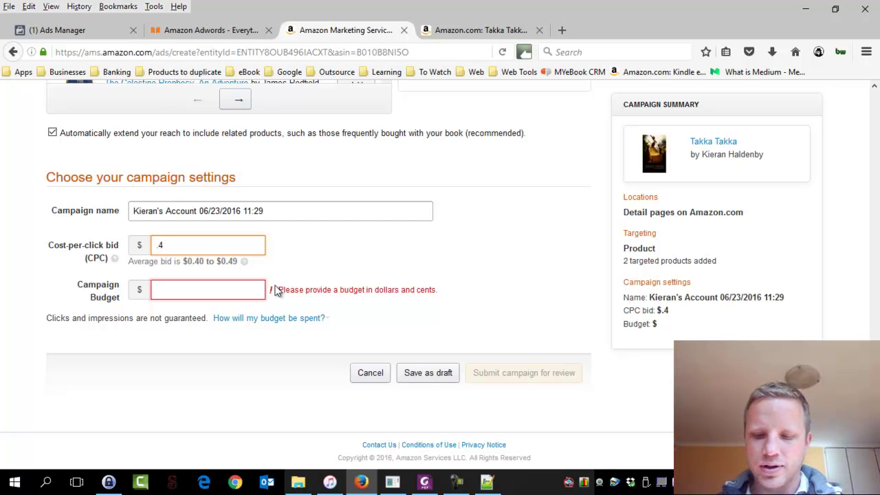
{"action": "key", "text": "Home"}
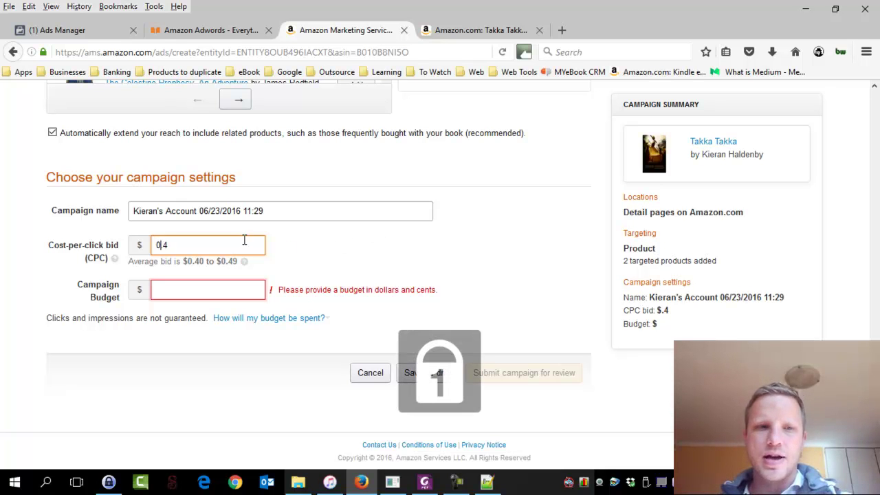
{"action": "type", "text": "0"}
{"action": "left_click", "coordinate": [207, 289]}
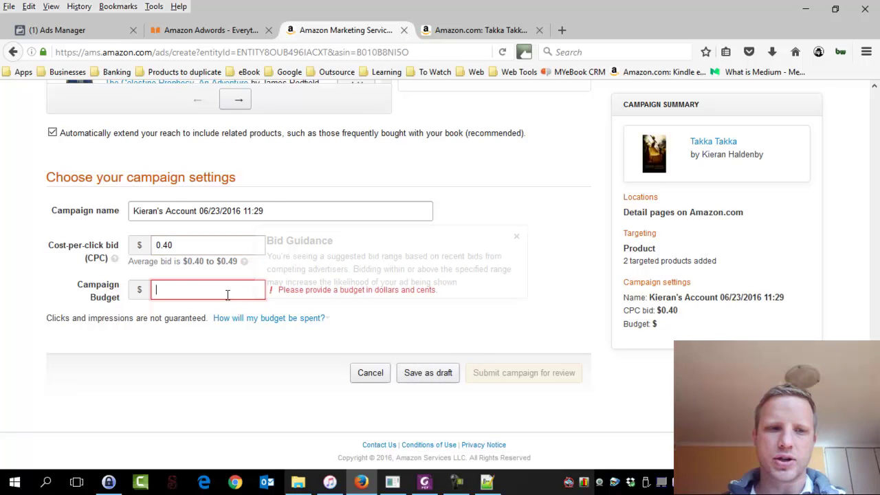
Open Calculator, move it clear of the campaign settings and multiply 100 by 16.
{"action": "scroll", "coordinate": [355, 318], "scroll_direction": "up", "scroll_amount": 1}
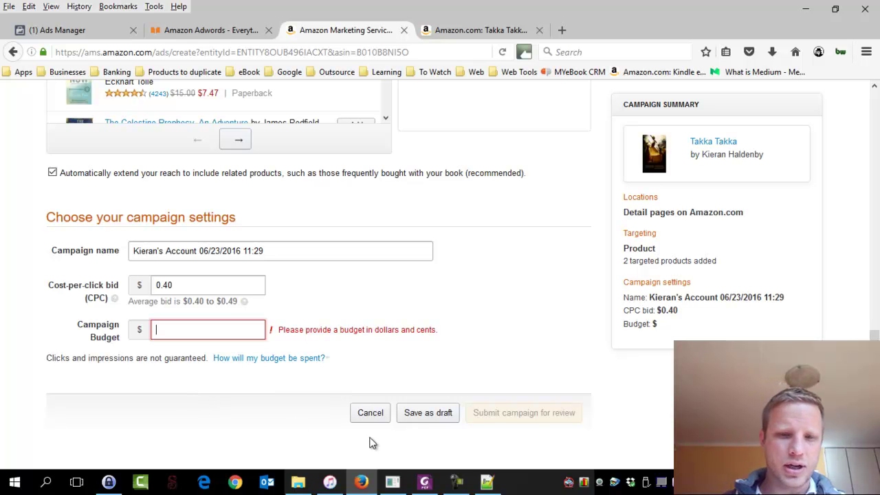
{"action": "key", "text": "super+r"}
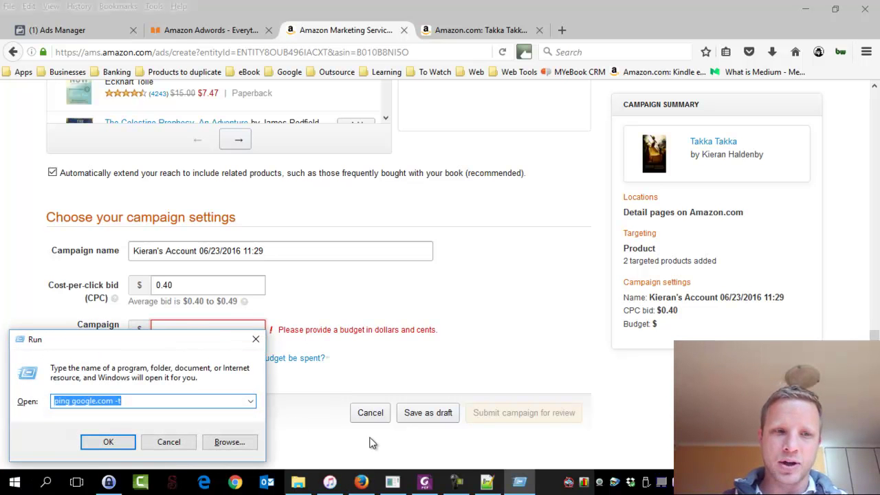
{"action": "type", "text": "ca"}
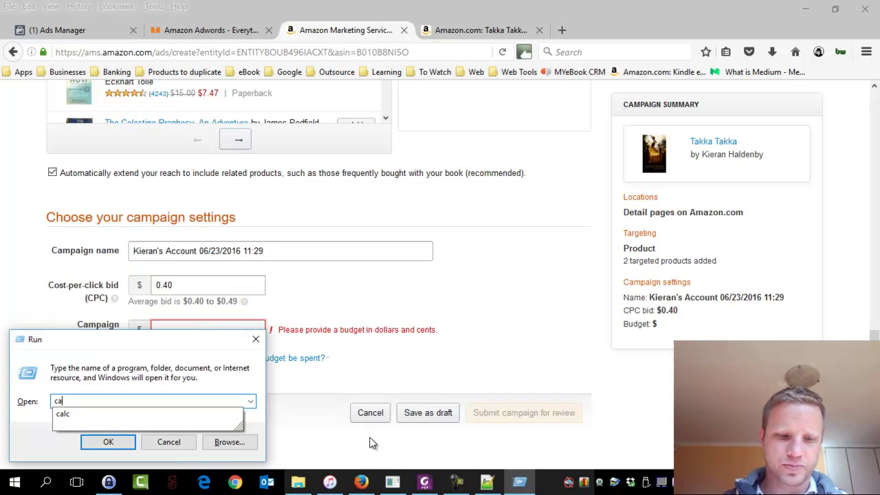
{"action": "type", "text": "lc"}
{"action": "key", "text": "Return"}
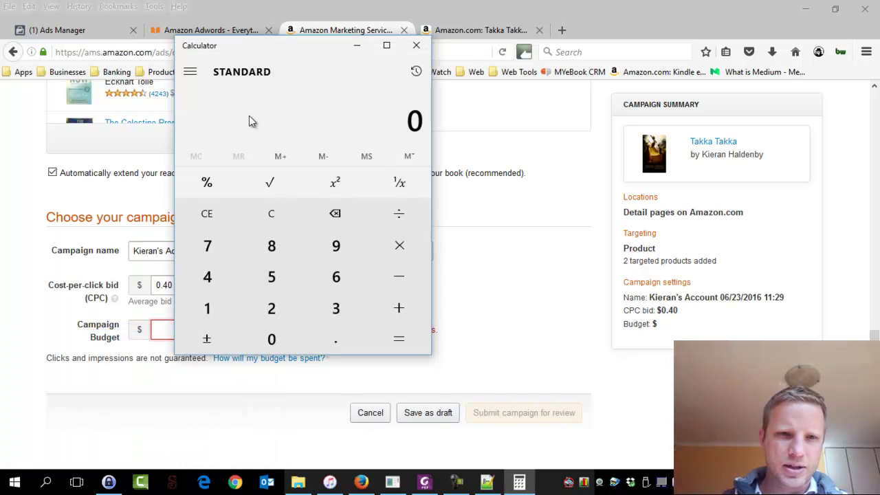
{"action": "left_click_drag", "start_coordinate": [253, 46], "coordinate": [558, 64]}
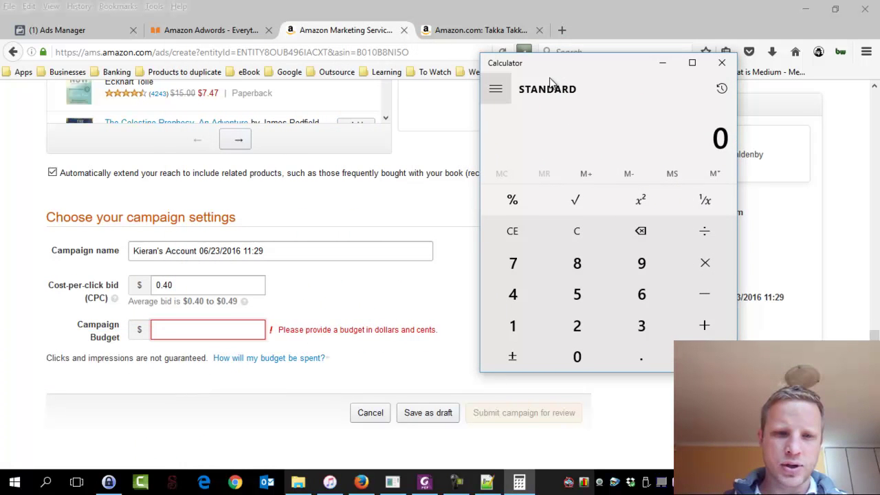
{"action": "type", "text": "100*"}
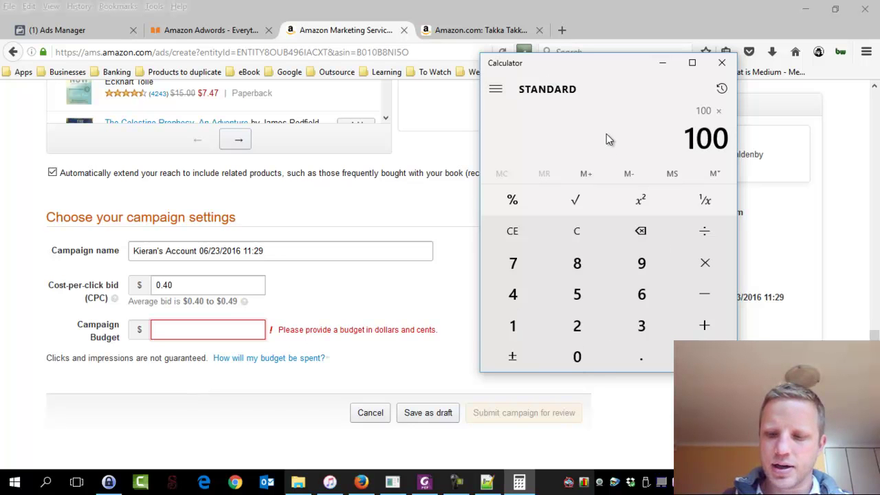
{"action": "type", "text": "16"}
{"action": "key", "text": "Return"}
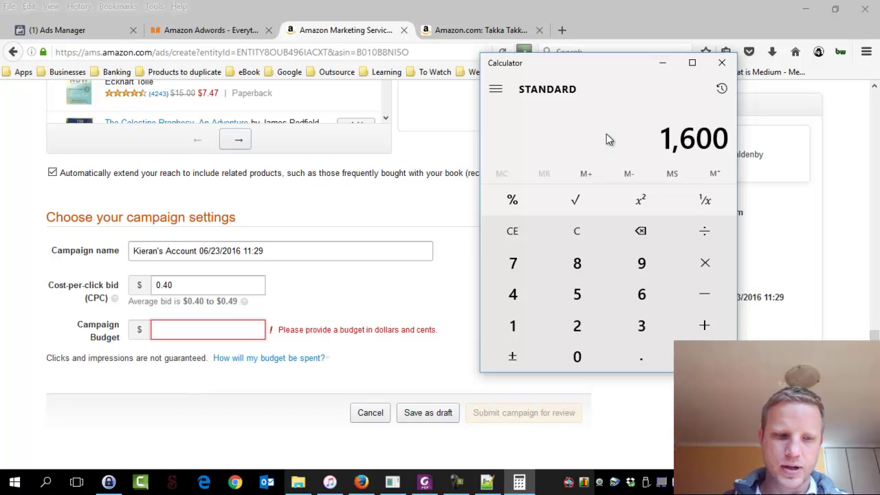
Clear the calculator, multiply 110 by 16 and clear the calculation again.
{"action": "key", "text": "Escape"}
{"action": "type", "text": "11"}
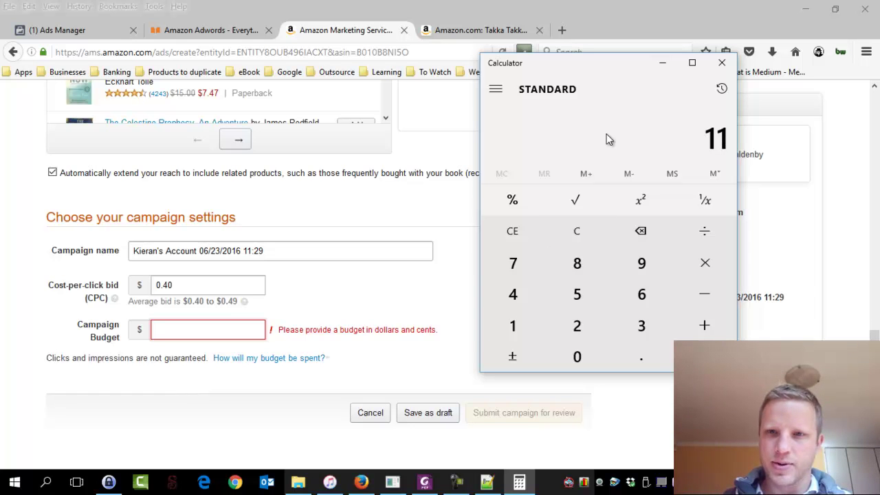
{"action": "type", "text": "0*16"}
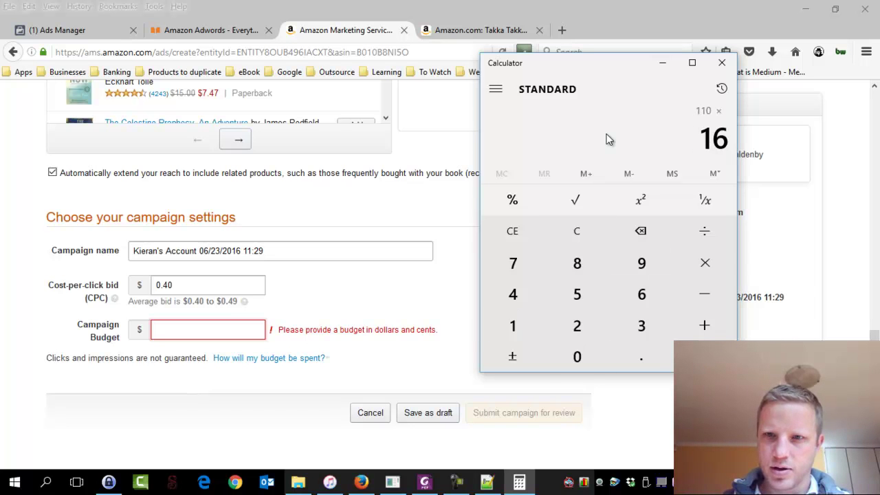
{"action": "key", "text": "Return"}
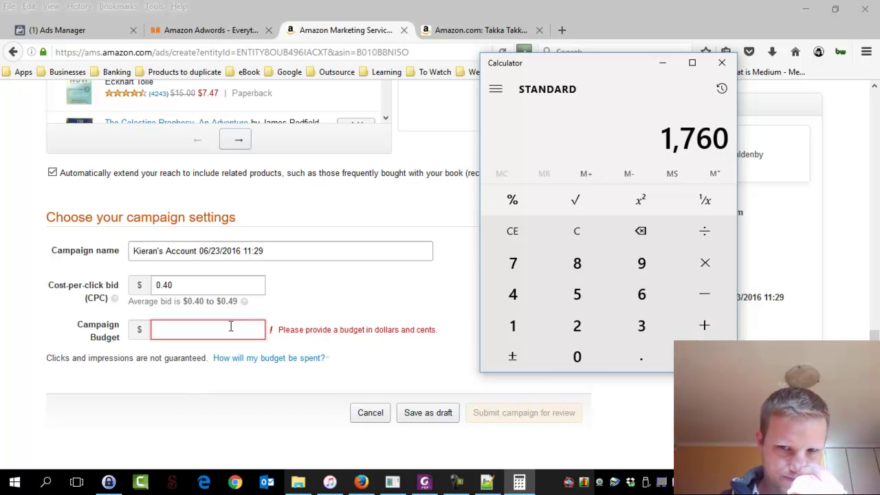
{"action": "left_click", "coordinate": [576, 231]}
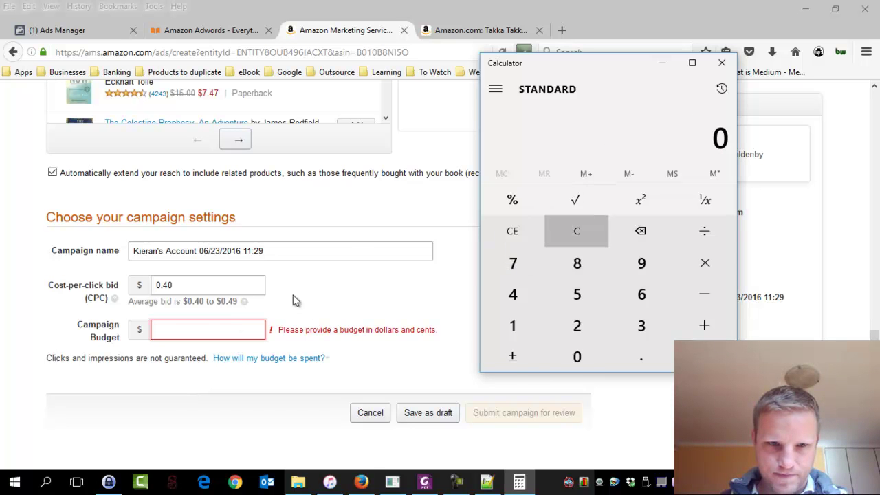
Return to the Amazon ad form in the browser and set the campaign budget to $110.
{"action": "left_click", "coordinate": [209, 326]}
{"action": "type", "text": "11"}
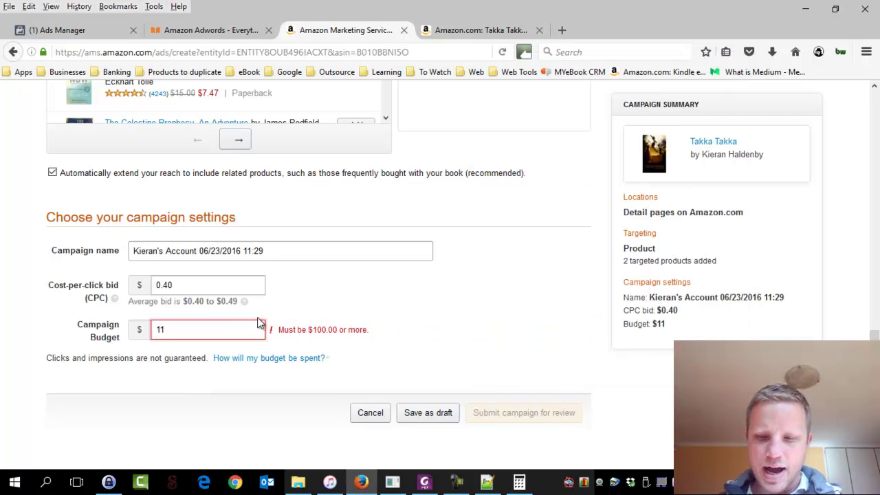
{"action": "type", "text": "0"}
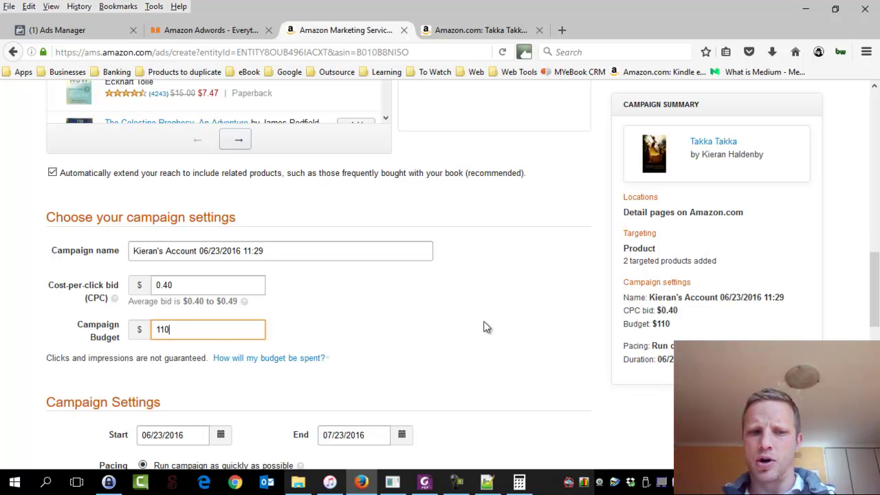
{"action": "scroll", "coordinate": [490, 324], "scroll_direction": "down", "scroll_amount": 2}
{"action": "scroll", "coordinate": [490, 321], "scroll_direction": "down", "scroll_amount": 2}
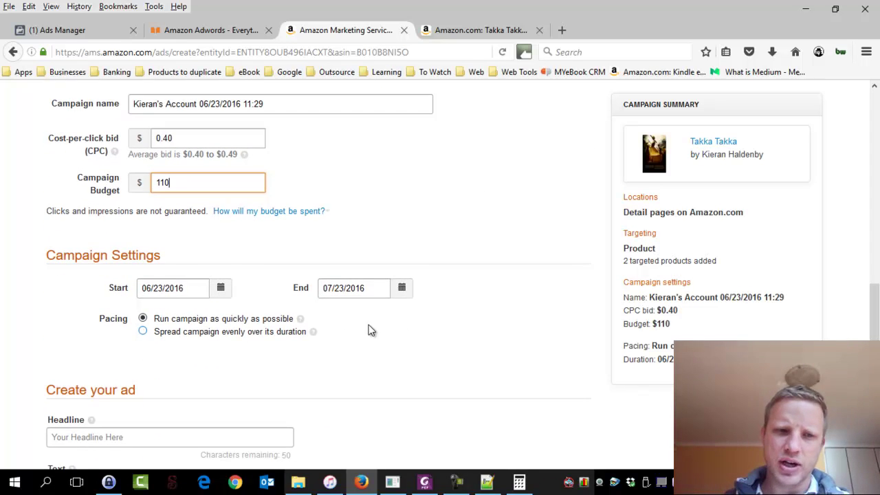
{"action": "scroll", "coordinate": [224, 323], "scroll_direction": "down", "scroll_amount": 2}
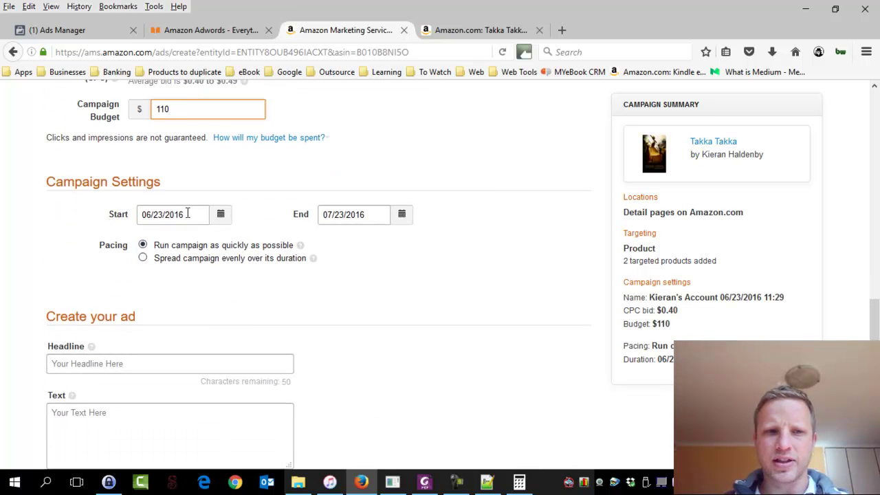
{"action": "left_click", "coordinate": [187, 214]}
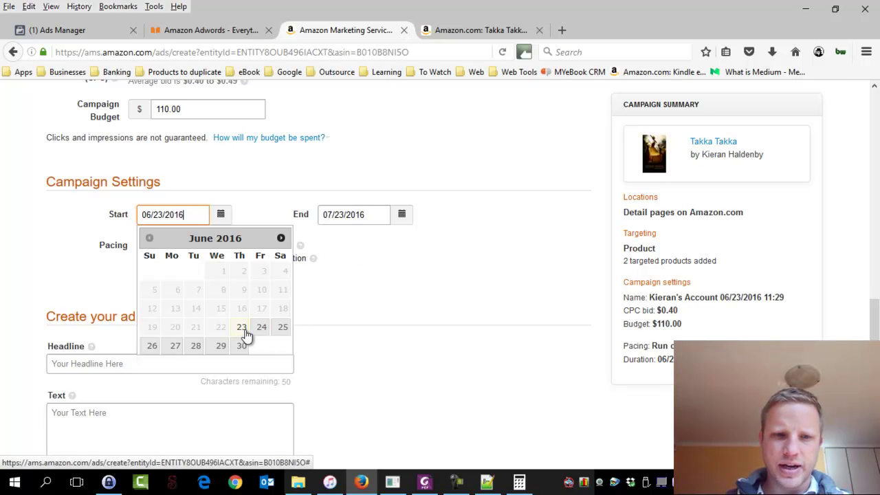
{"action": "left_click", "coordinate": [280, 238]}
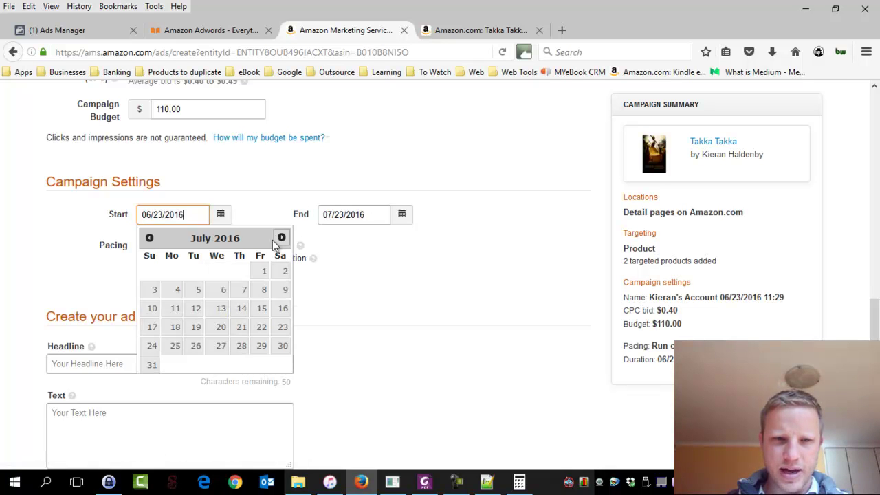
{"action": "left_click", "coordinate": [240, 293]}
{"action": "left_click", "coordinate": [180, 214]}
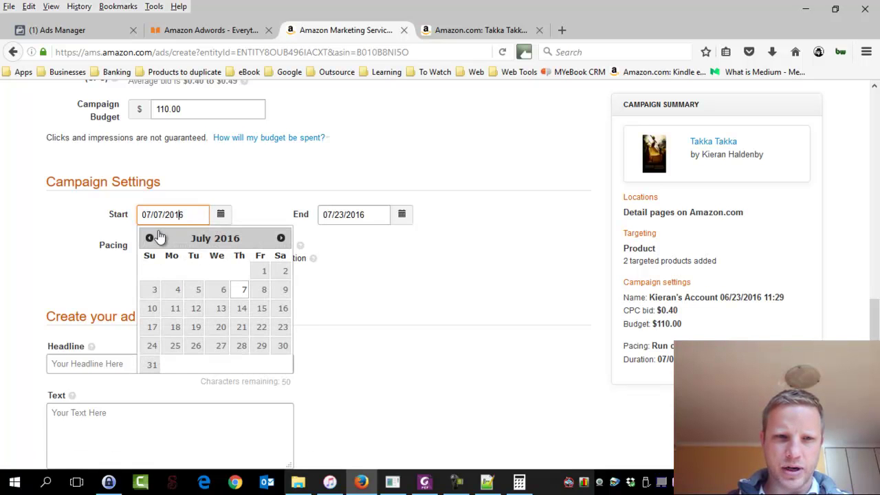
{"action": "left_click", "coordinate": [148, 240]}
{"action": "left_click", "coordinate": [244, 329]}
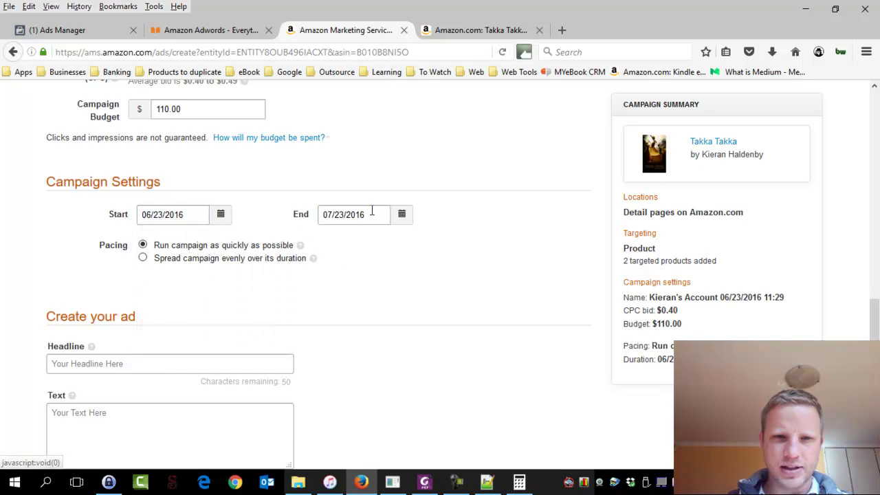
Set the campaign's end date to 07/07/2016.
{"action": "left_click", "coordinate": [372, 212]}
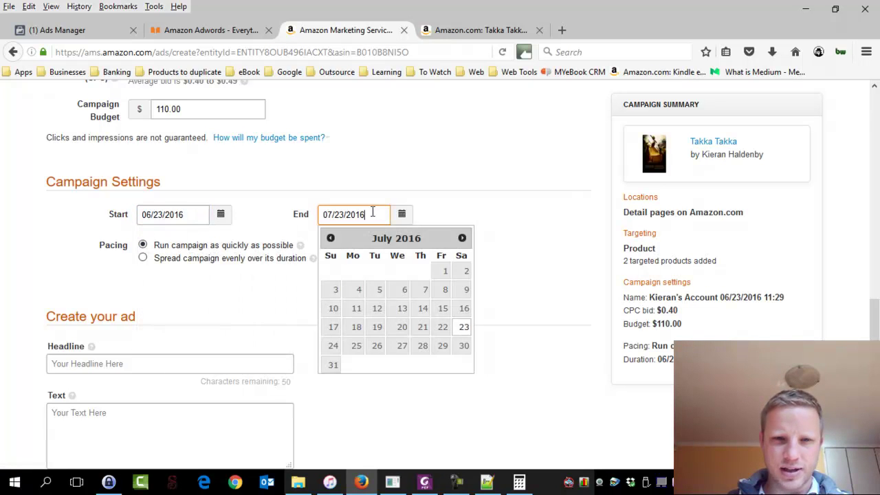
{"action": "left_click", "coordinate": [424, 292]}
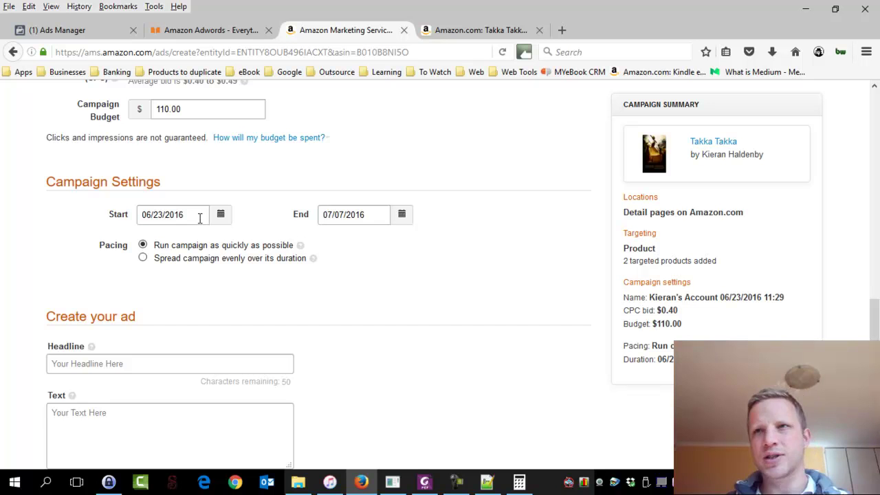
{"action": "scroll", "coordinate": [200, 217], "scroll_direction": "down", "scroll_amount": 2}
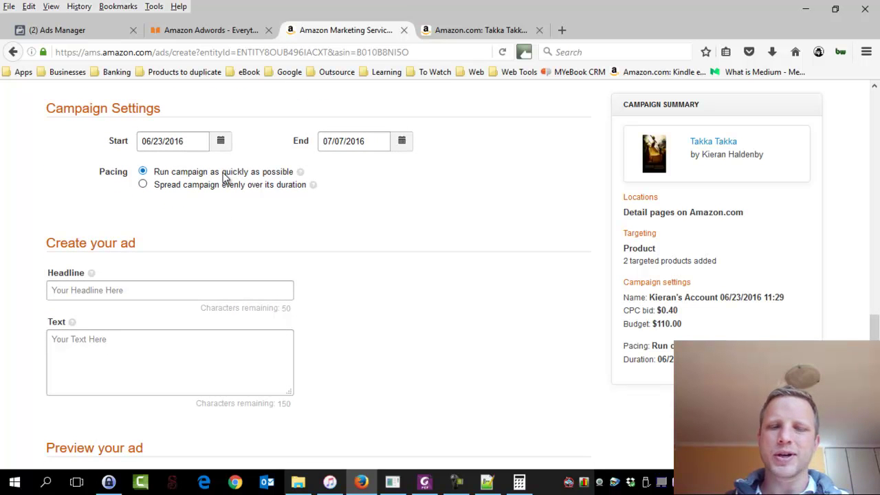
{"action": "scroll", "coordinate": [426, 264], "scroll_direction": "up", "scroll_amount": 5}
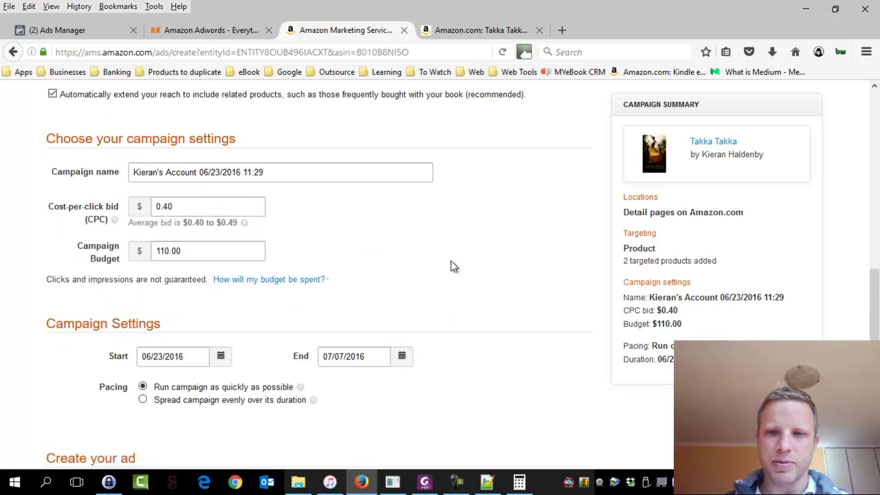
Set the campaign's pacing to spread the campaign evenly over its duration.
{"action": "scroll", "coordinate": [452, 267], "scroll_direction": "down", "scroll_amount": 5}
{"action": "left_click_drag", "start_coordinate": [682, 326], "coordinate": [676, 325]}
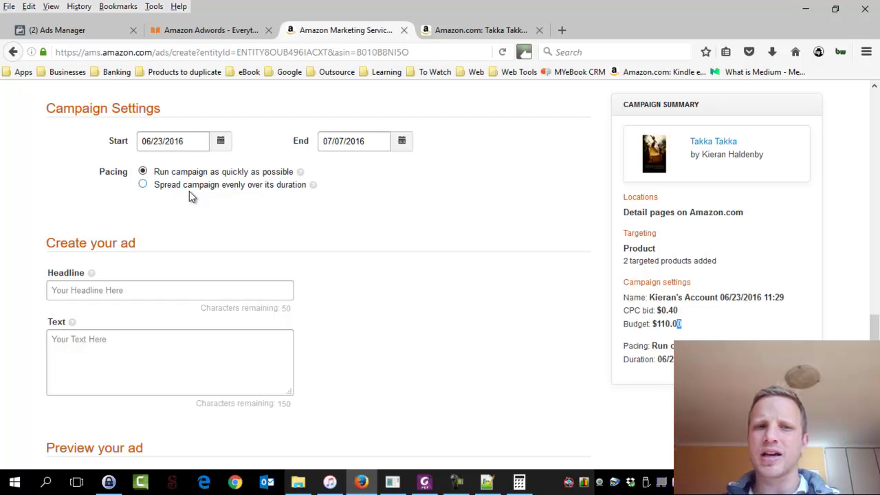
{"action": "left_click", "coordinate": [211, 187]}
{"action": "mouse_move", "coordinate": [299, 173]}
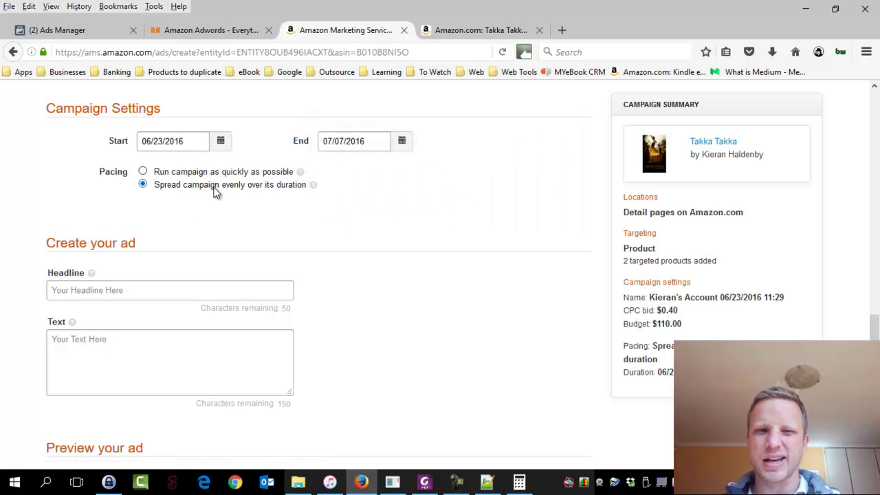
Examine the ad's Headline and Text fields and read the help notes on their length limits and content rules.
{"action": "scroll", "coordinate": [222, 193], "scroll_direction": "down", "scroll_amount": 2}
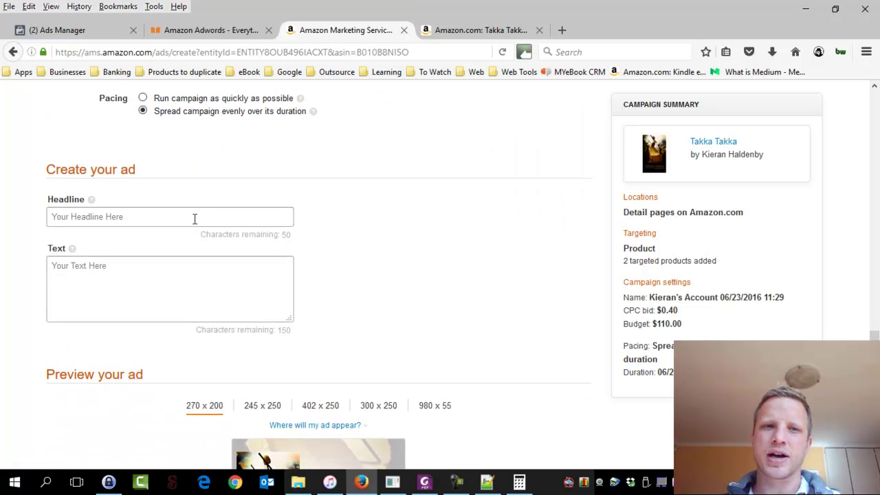
{"action": "left_click", "coordinate": [214, 217]}
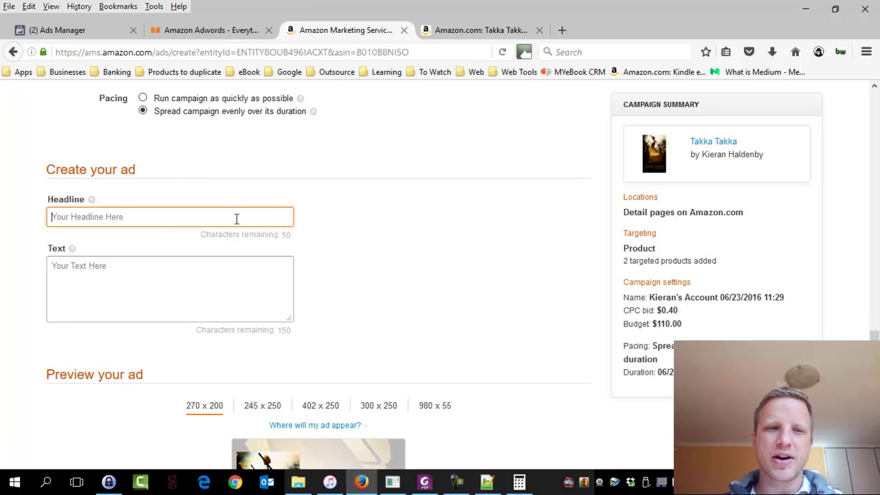
{"action": "left_click", "coordinate": [247, 285]}
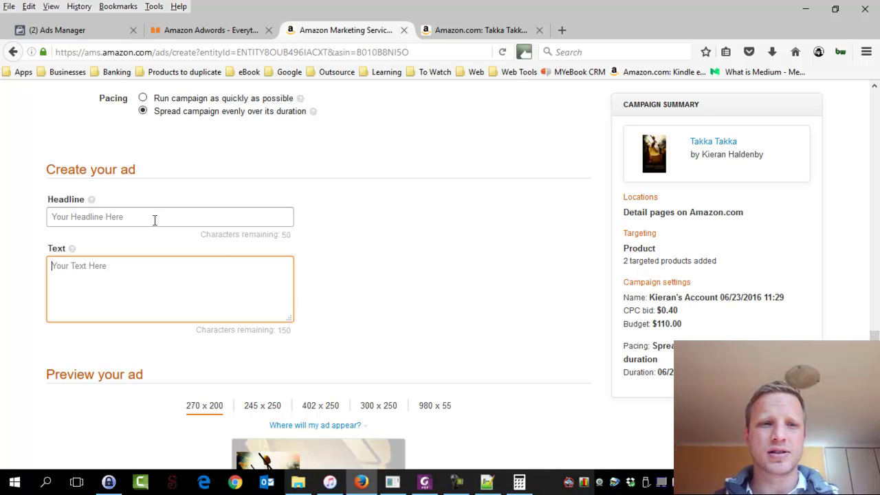
{"action": "left_click", "coordinate": [92, 200]}
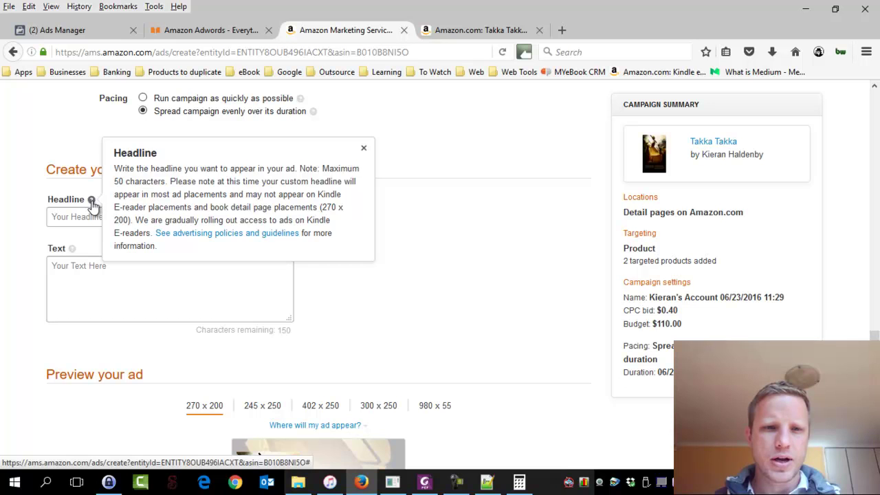
{"action": "left_click", "coordinate": [72, 249]}
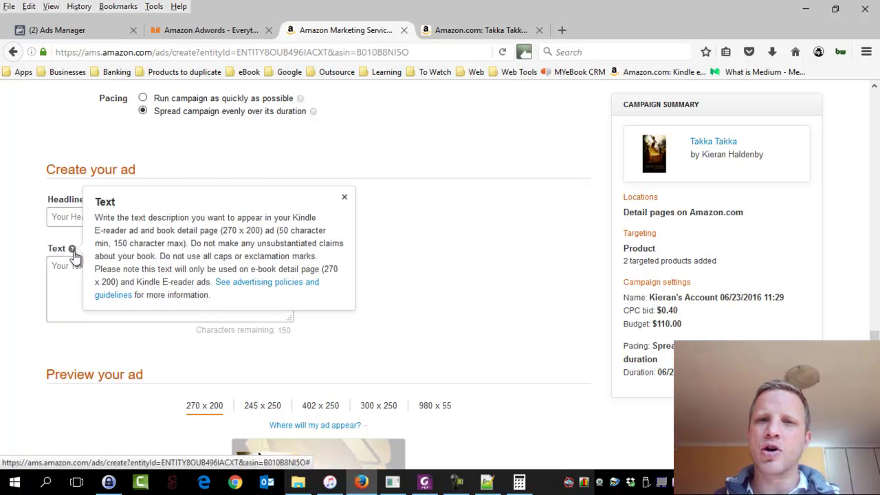
{"action": "left_click", "coordinate": [446, 273]}
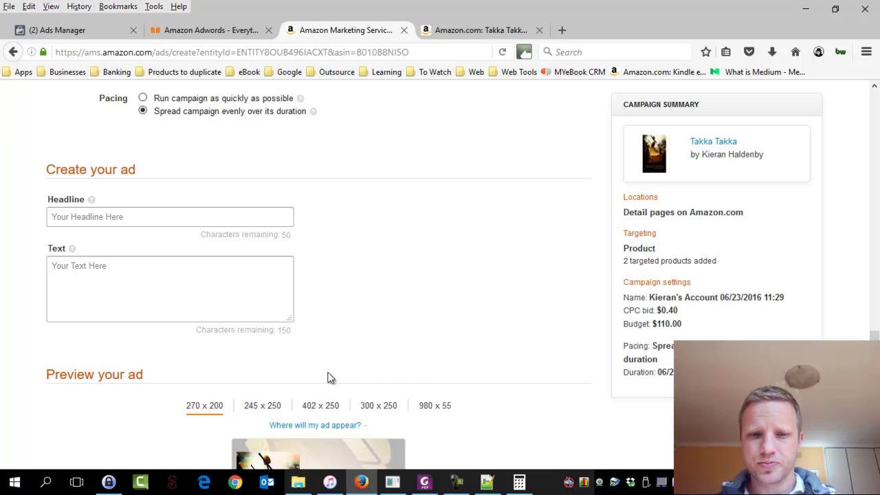
Copy the headline from Author Ad Text.txt in Notepad++ and paste "Love reading Shantaram?" as the ad headline in the browser.
{"action": "left_click", "coordinate": [486, 481]}
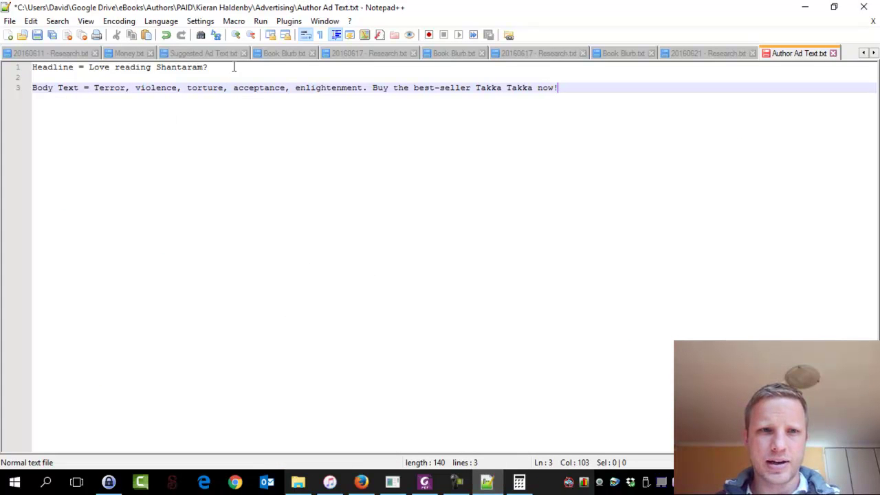
{"action": "left_click_drag", "start_coordinate": [236, 67], "coordinate": [100, 69]}
{"action": "key", "text": "ctrl+c"}
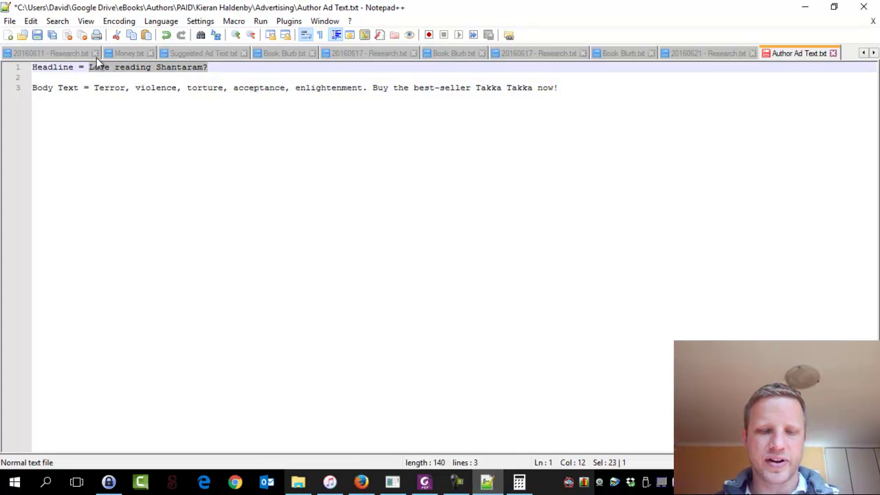
{"action": "left_click", "coordinate": [361, 482]}
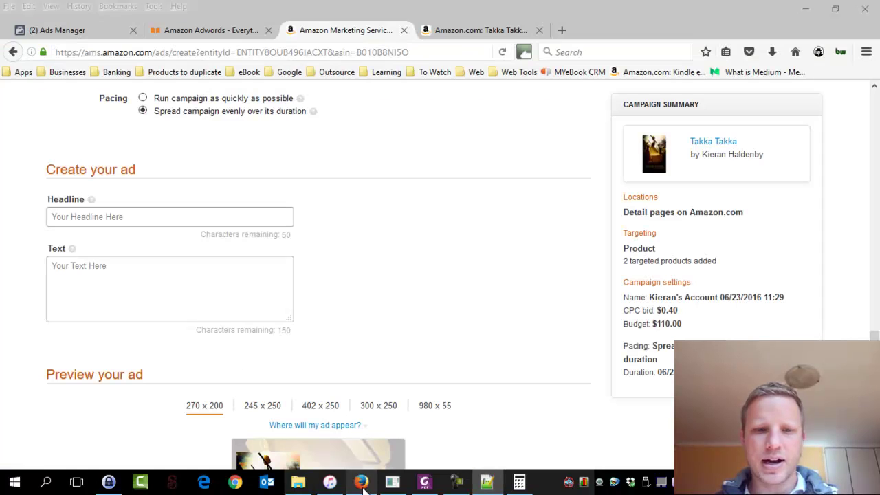
{"action": "left_click", "coordinate": [139, 221]}
{"action": "key", "text": "ctrl+v"}
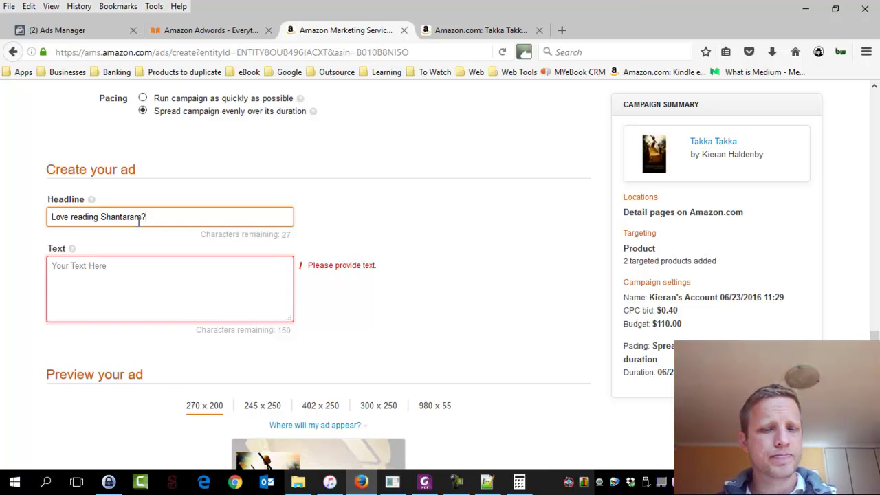
Copy the body text from the Notepad++ file into the ad text: "Terror, violence, torture, acceptance, enlightenment. Buy the best-seller Takka Takka now!".
{"action": "left_click", "coordinate": [486, 481]}
{"action": "left_click_drag", "start_coordinate": [568, 88], "coordinate": [95, 87]}
{"action": "key", "text": "ctrl+c"}
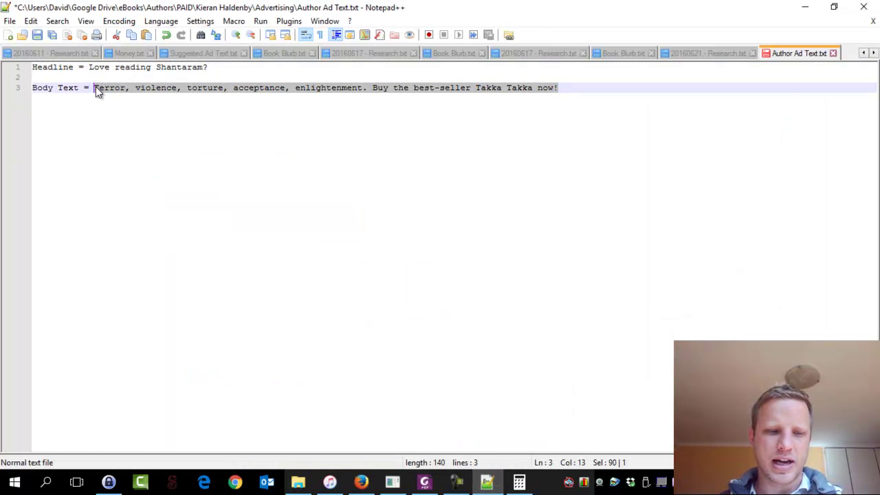
{"action": "left_click", "coordinate": [805, 7]}
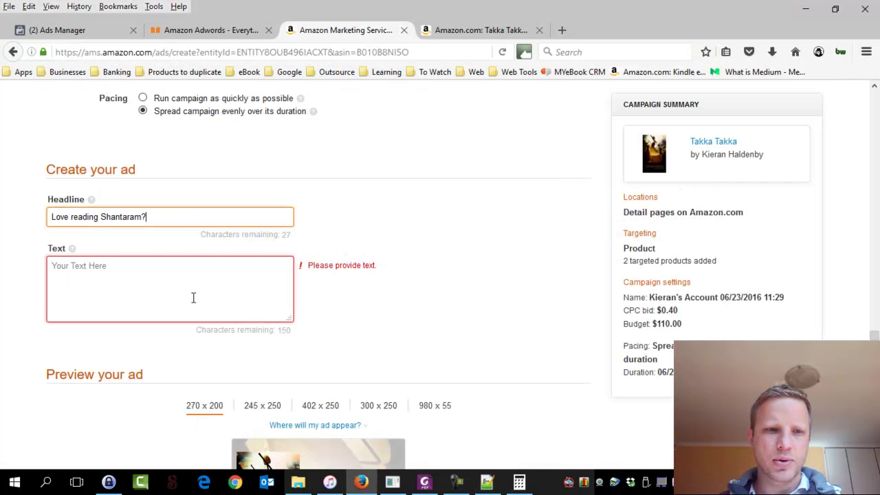
{"action": "left_click", "coordinate": [193, 296]}
{"action": "key", "text": "ctrl+v"}
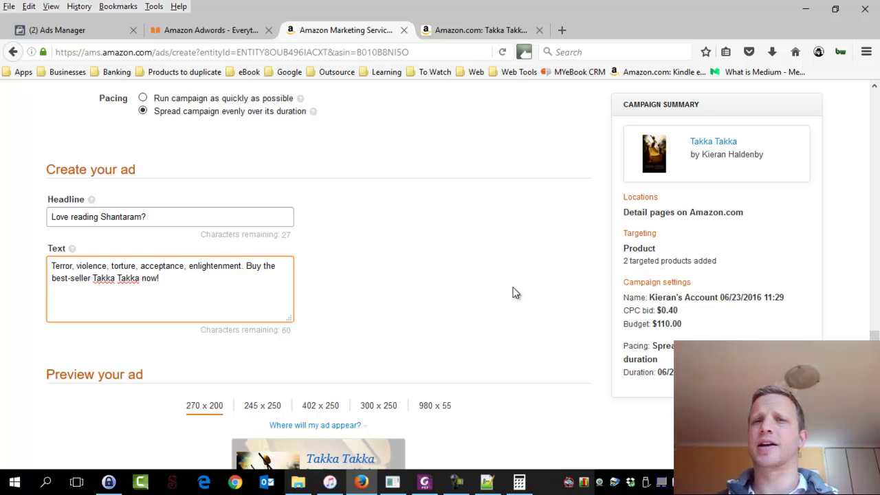
{"action": "scroll", "coordinate": [481, 268], "scroll_direction": "down", "scroll_amount": 2}
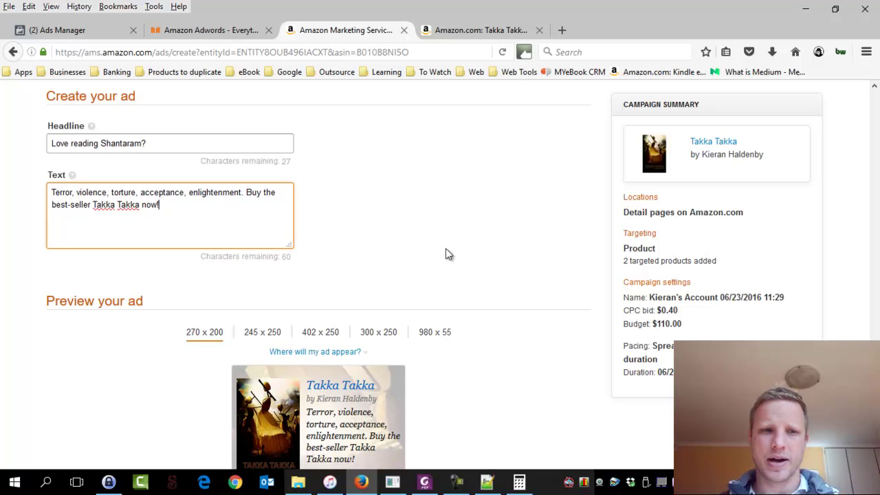
{"action": "left_click", "coordinate": [237, 144]}
{"action": "left_click", "coordinate": [244, 210]}
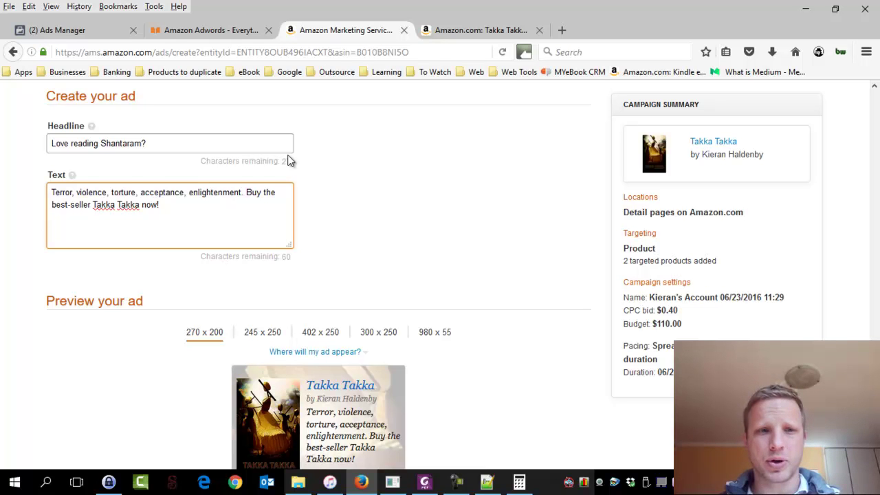
Preview the ad in the 245 x 250, 402 x 250, 300 x 250, 980 x 55 and 270 x 200 sizes.
{"action": "scroll", "coordinate": [326, 204], "scroll_direction": "down", "scroll_amount": 3}
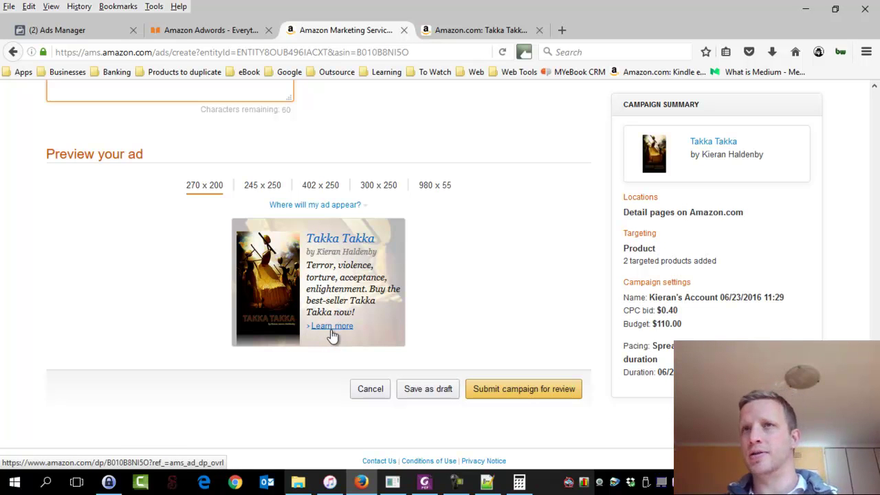
{"action": "left_click", "coordinate": [257, 188]}
{"action": "left_click", "coordinate": [324, 189]}
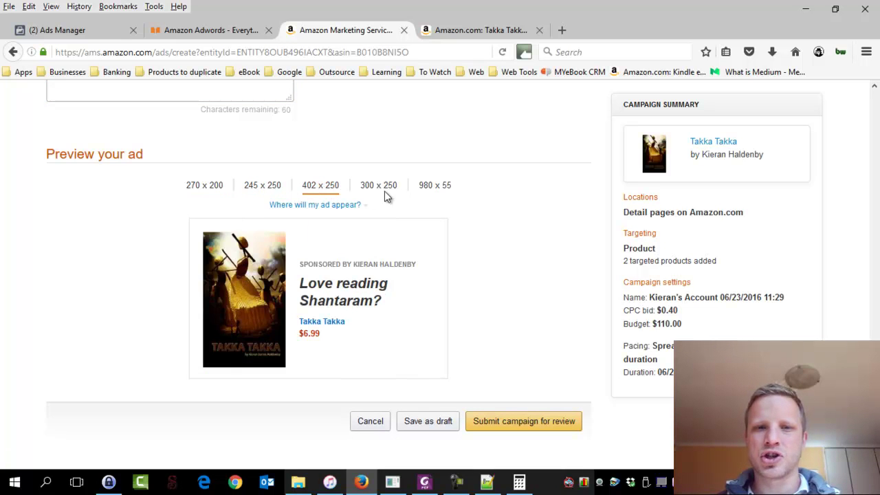
{"action": "left_click", "coordinate": [383, 189]}
{"action": "left_click", "coordinate": [433, 187]}
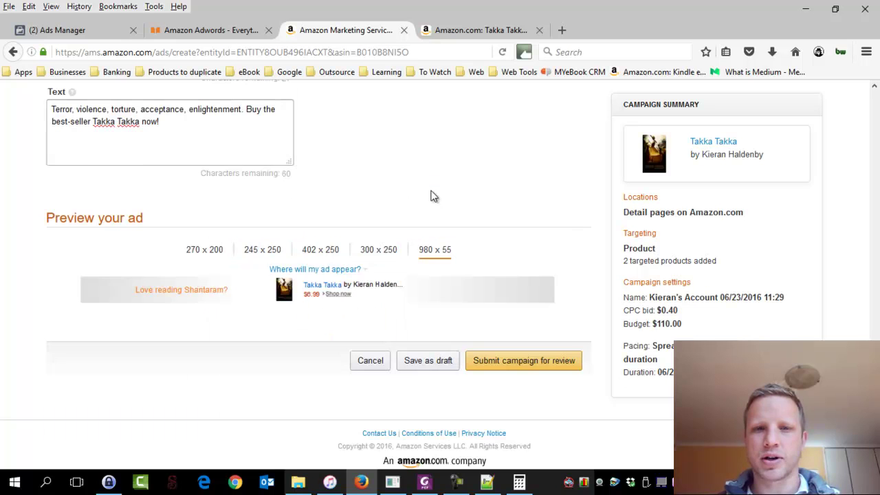
{"action": "left_click", "coordinate": [204, 252]}
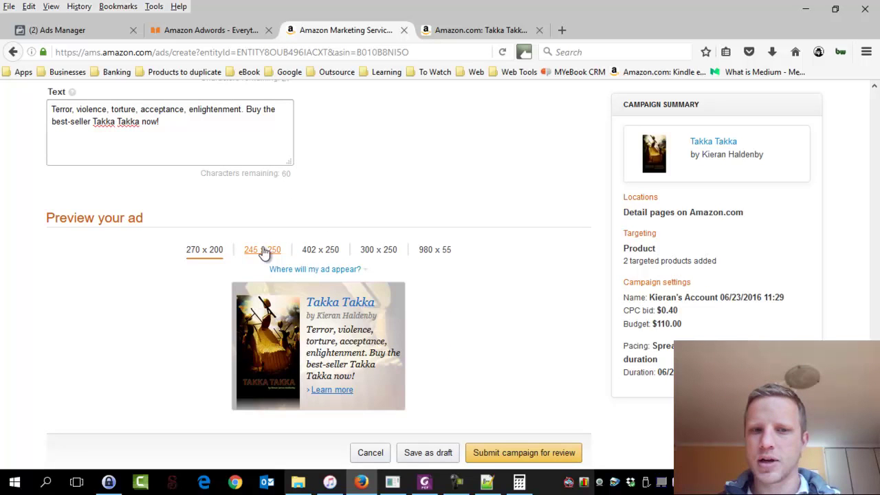
{"action": "left_click", "coordinate": [278, 253]}
{"action": "left_click", "coordinate": [318, 252]}
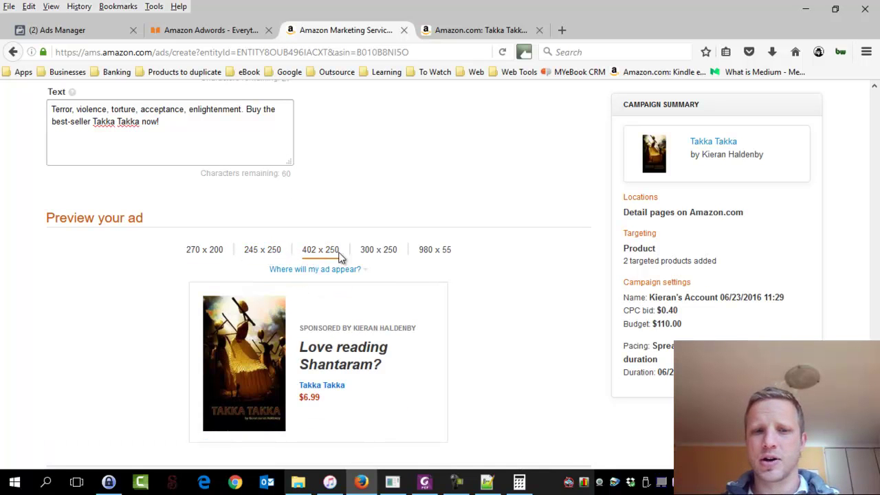
{"action": "left_click", "coordinate": [380, 254]}
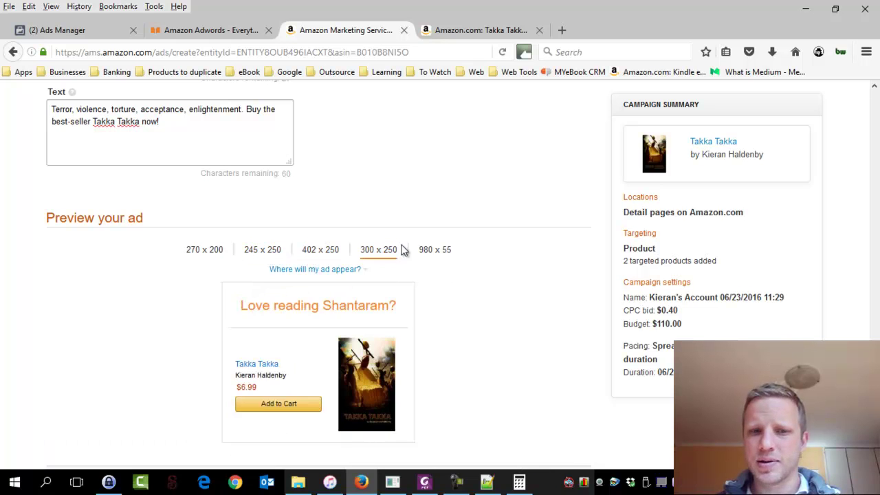
{"action": "left_click", "coordinate": [426, 250]}
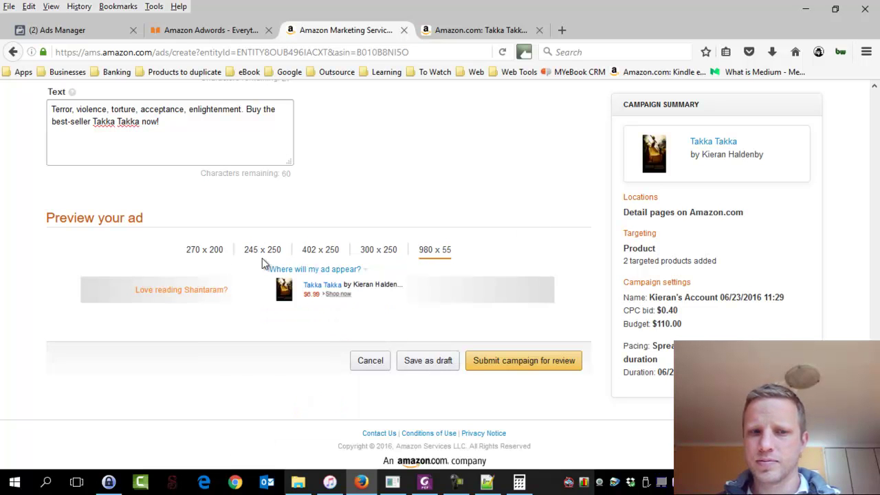
{"action": "left_click", "coordinate": [214, 256]}
Review the ad location, targeted products, bid, budget and duration in the campaign summary.
{"action": "scroll", "coordinate": [241, 260], "scroll_direction": "down", "scroll_amount": 3}
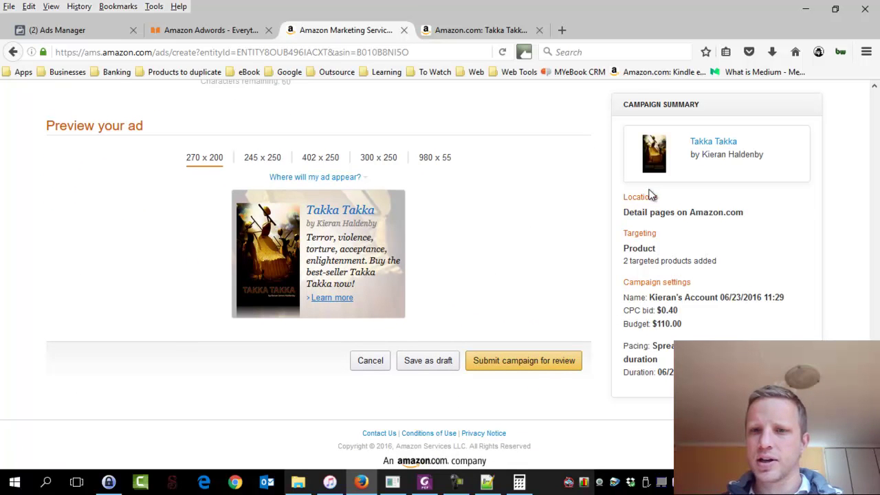
{"action": "left_click_drag", "start_coordinate": [637, 213], "coordinate": [758, 216]}
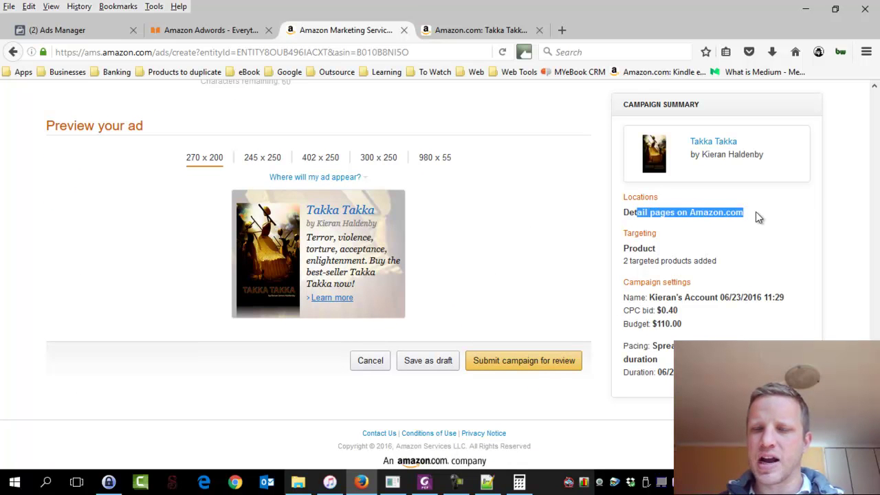
{"action": "left_click_drag", "start_coordinate": [631, 261], "coordinate": [716, 262]}
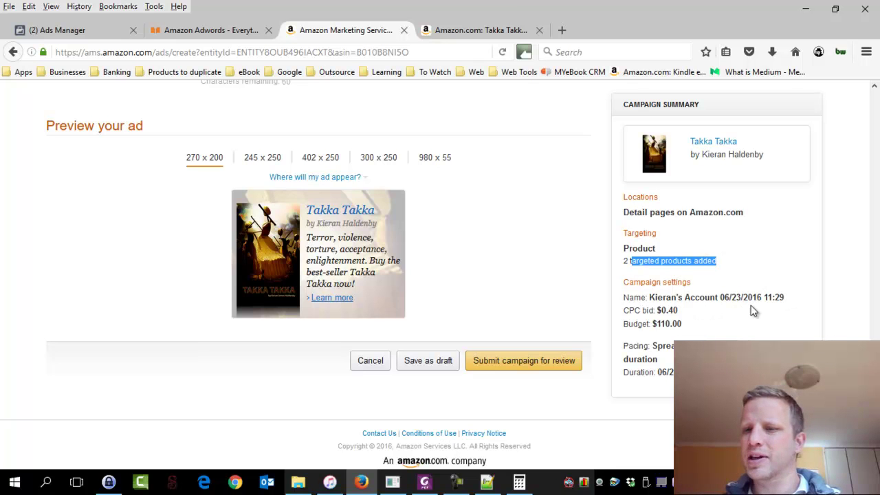
{"action": "left_click_drag", "start_coordinate": [661, 310], "coordinate": [682, 324]}
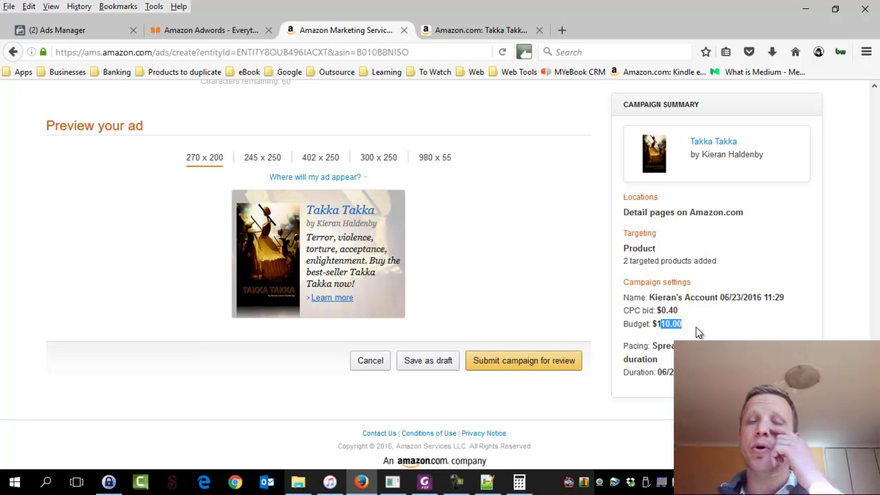
{"action": "left_click_drag", "start_coordinate": [657, 324], "coordinate": [714, 371]}
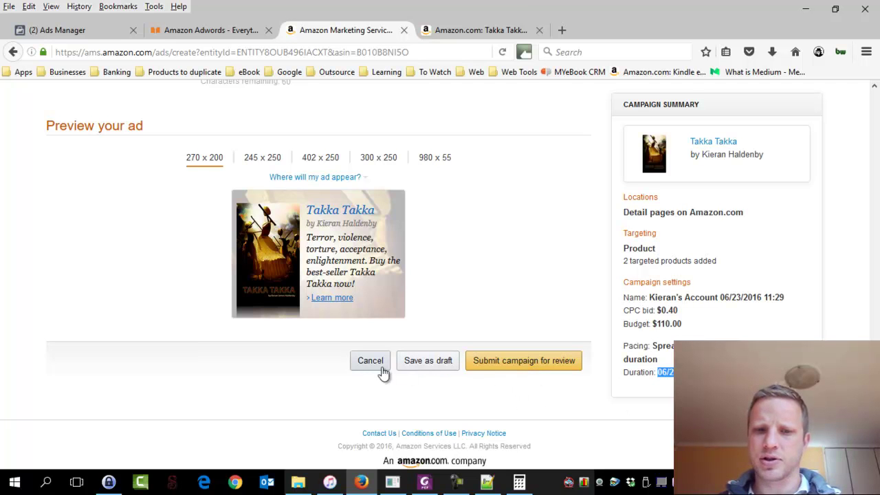
Submit the campaign for review, check its status and open the list of advertising campaigns.
{"action": "left_click", "coordinate": [542, 362]}
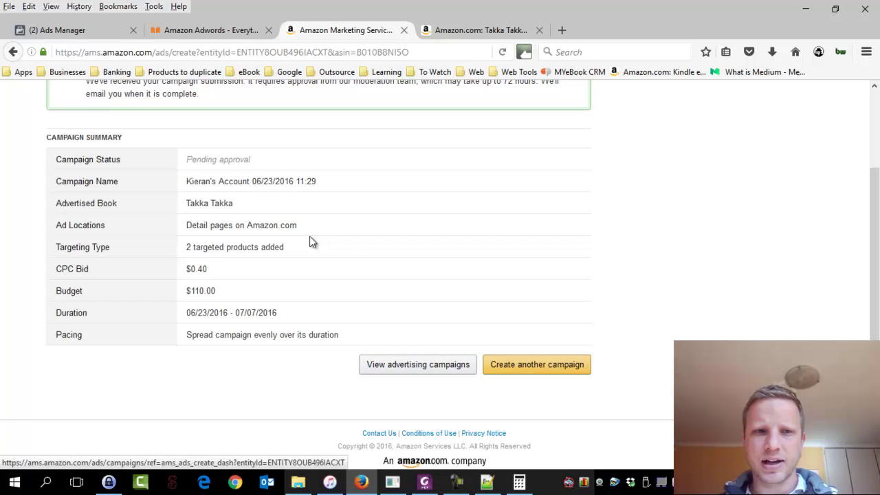
{"action": "left_click_drag", "start_coordinate": [252, 159], "coordinate": [178, 158]}
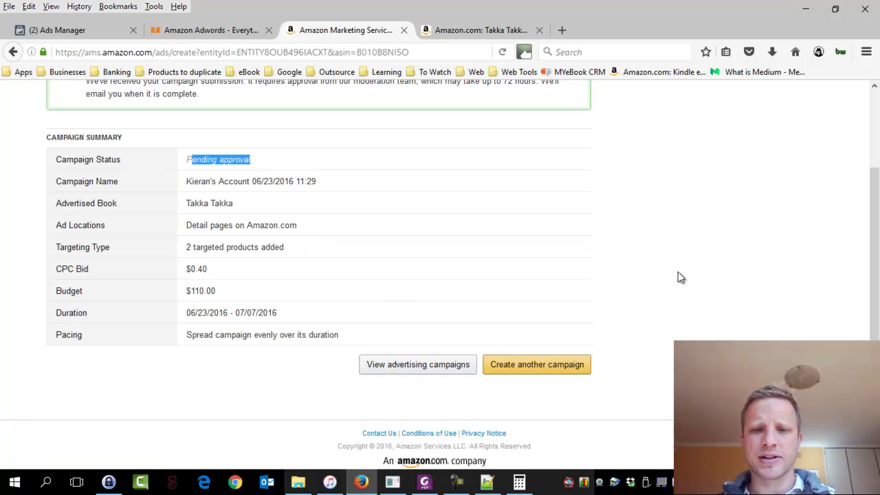
{"action": "left_click", "coordinate": [461, 369]}
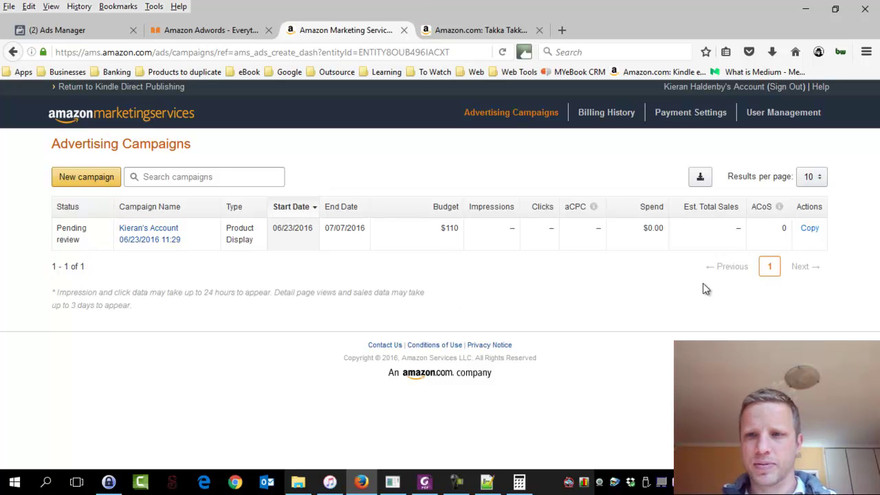
{"action": "left_click", "coordinate": [463, 481]}
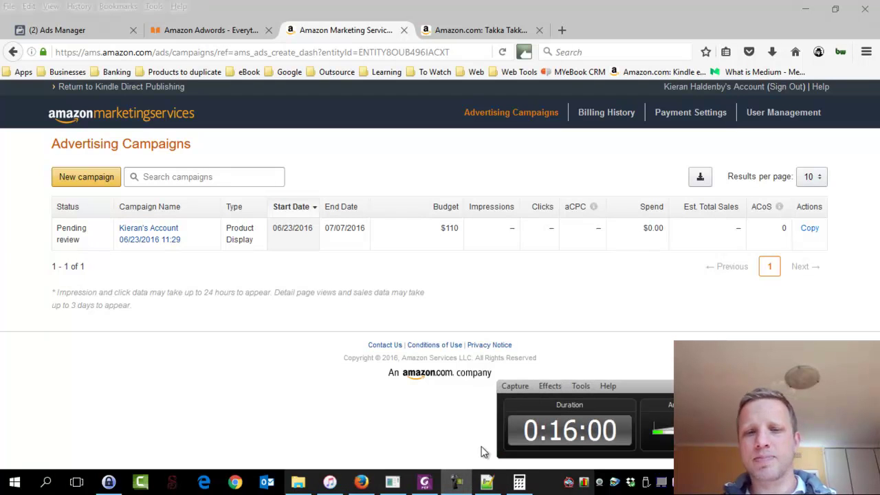